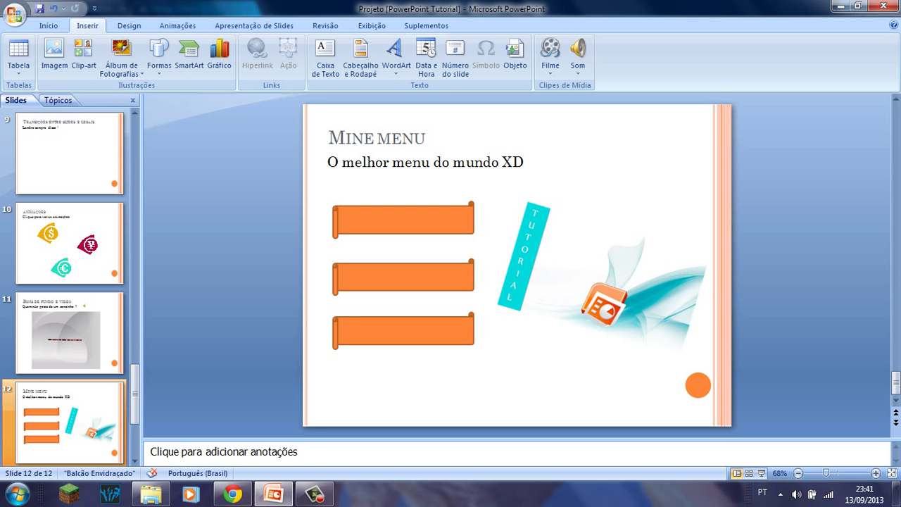
Browse the shapes gallery and the top orange banner's formatting options without changing anything.
click(160, 57)
scroll(211, 282, down, 1)
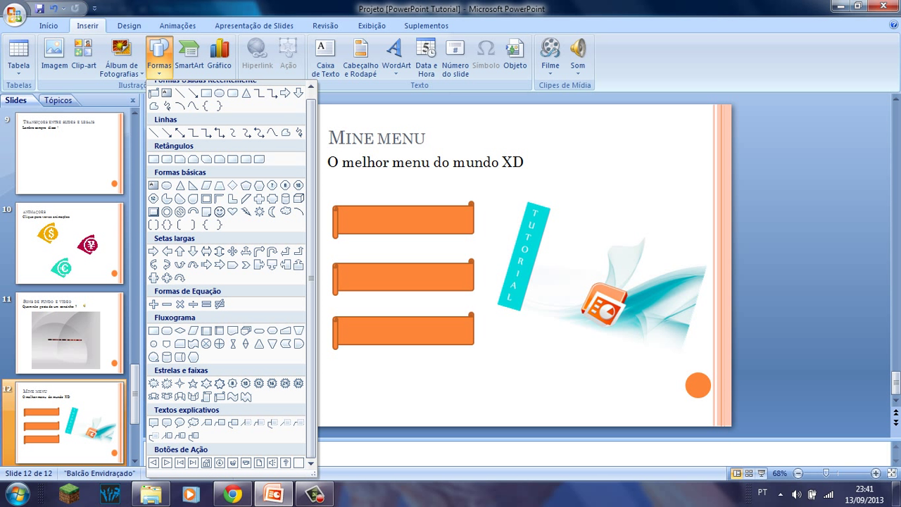
key(Escape)
click(402, 219)
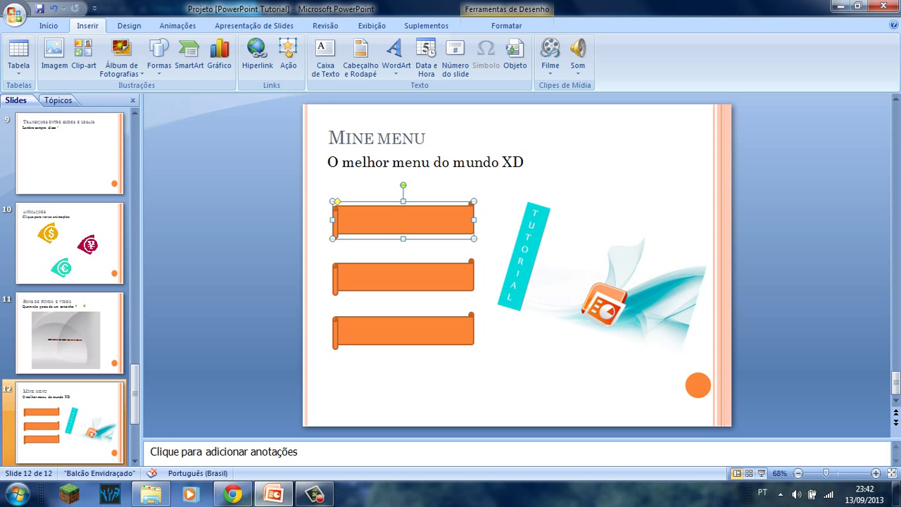
click(506, 25)
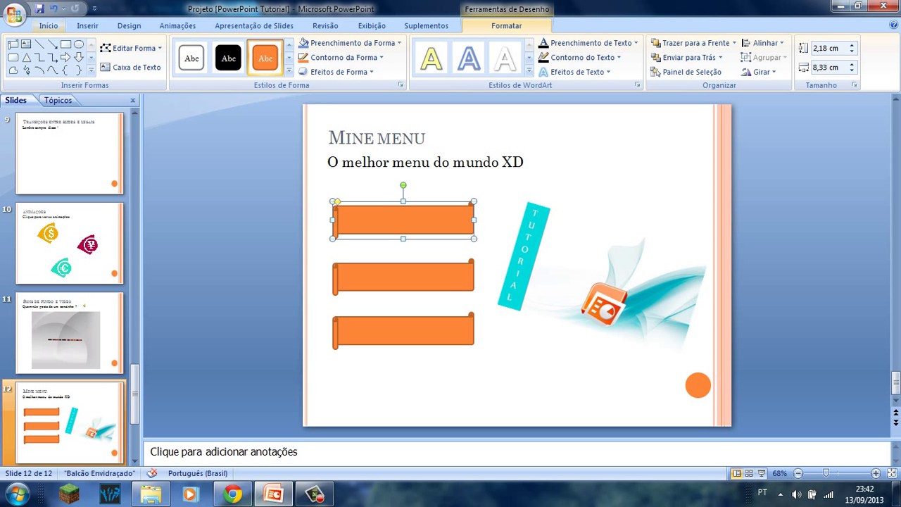
click(48, 25)
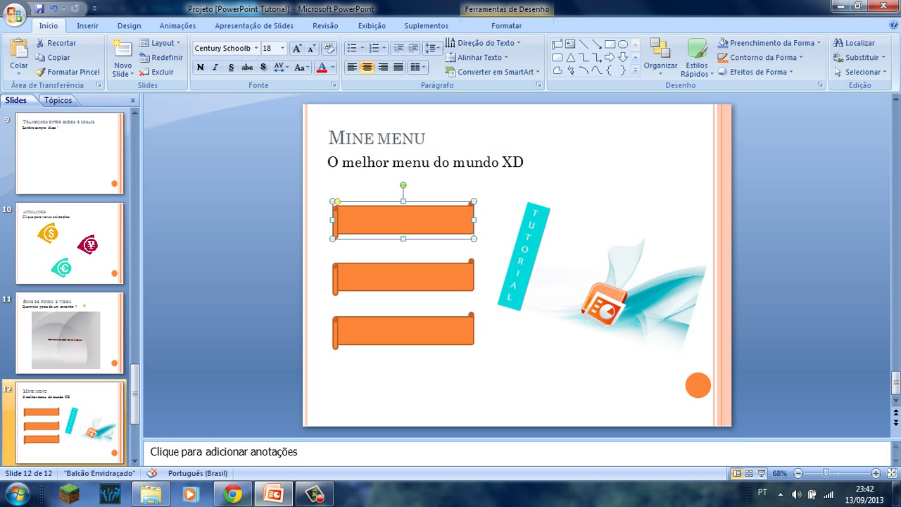
click(71, 423)
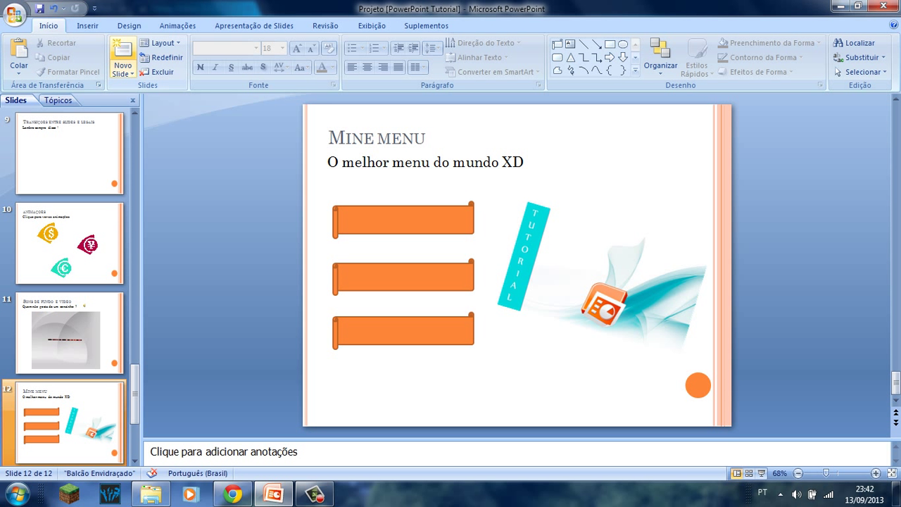
Insert two blank slides after slide 12, then return to the Mine menu slide.
click(122, 56)
click(122, 56)
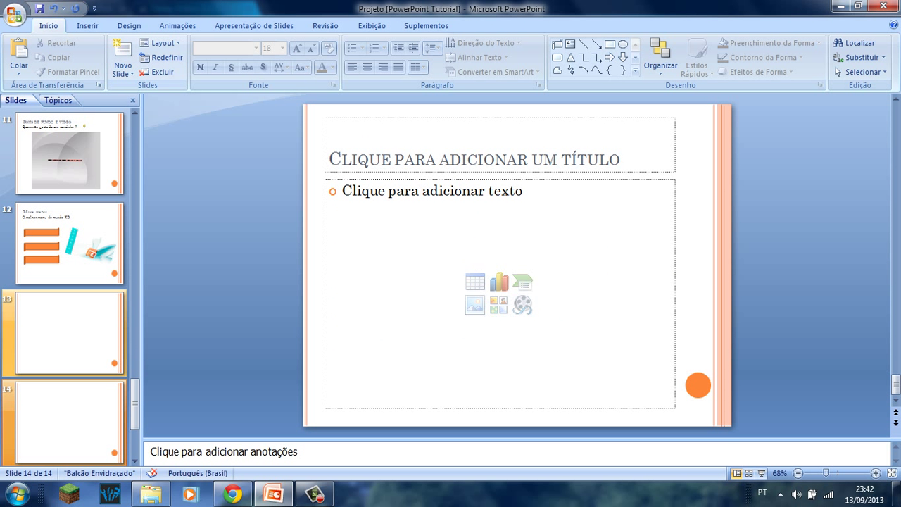
click(69, 332)
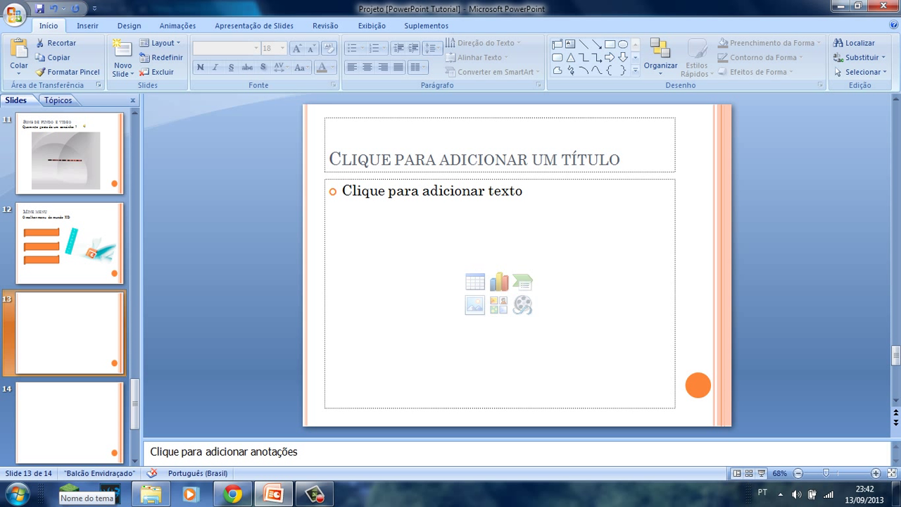
click(70, 243)
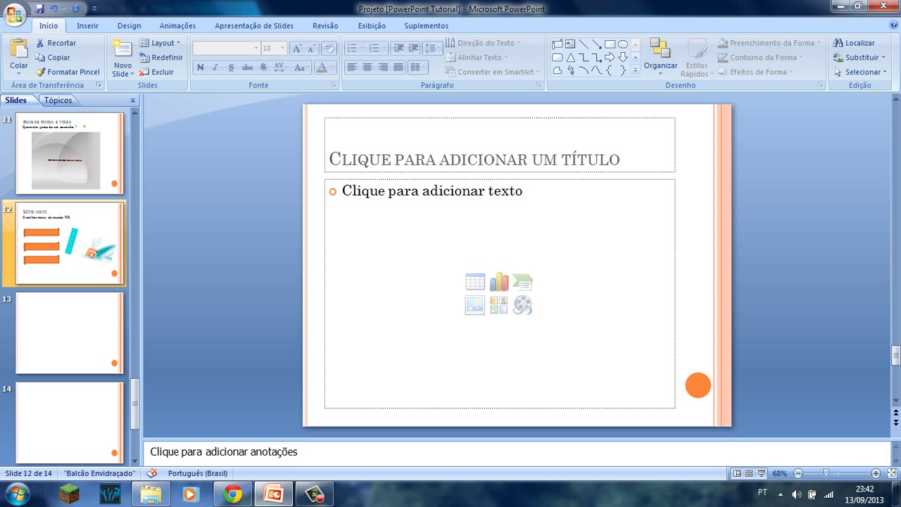
Preview the Mine menu slide's animations in a slide show started from slide 12.
key(shift+F5)
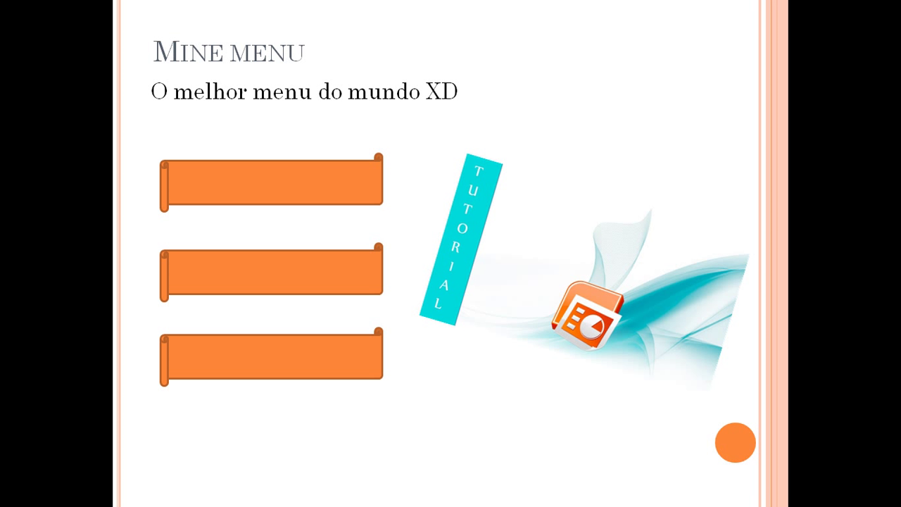
key(Right)
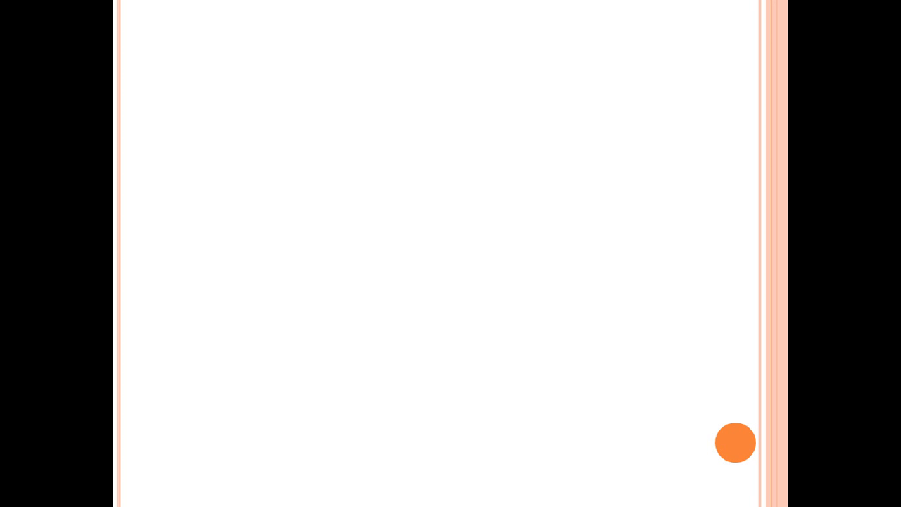
key(Escape)
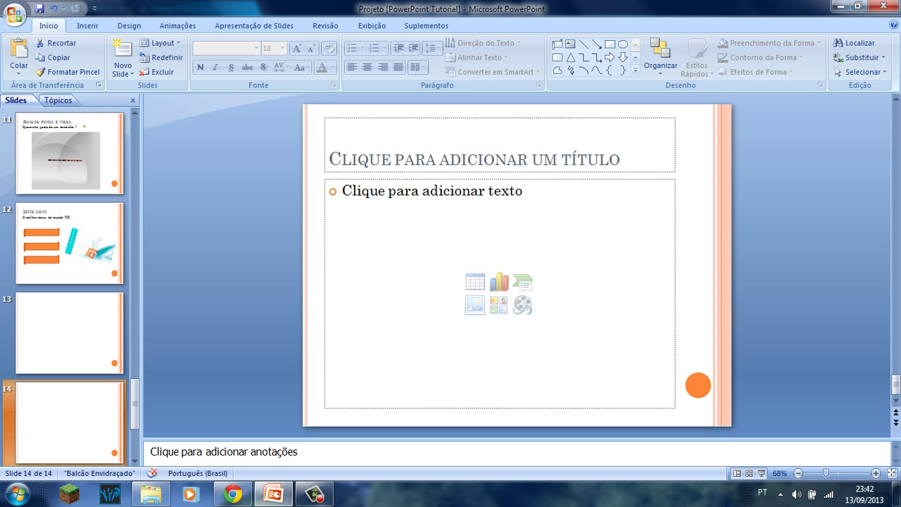
key(Up)
key(Up)
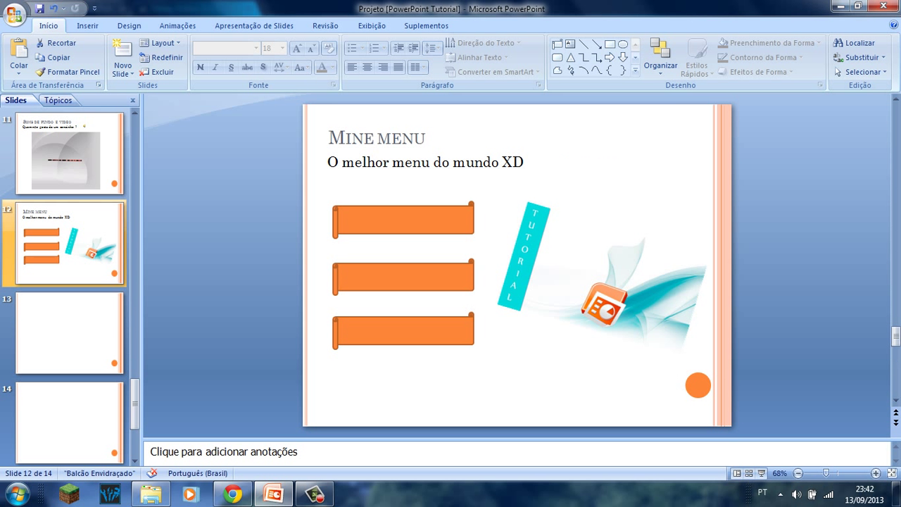
scroll(70, 331, down, 1)
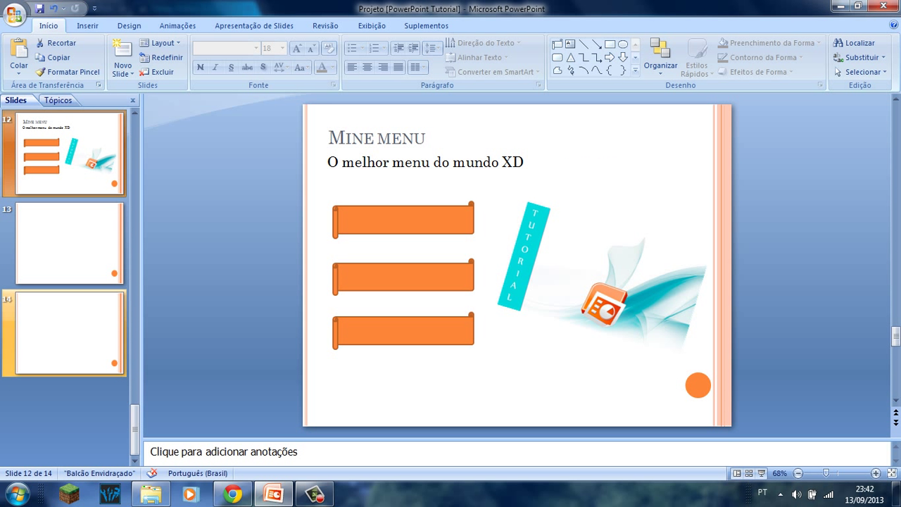
scroll(71, 331, up, 1)
Inspect the context menus of the new slides 13 and 14 without changing them.
click(70, 331)
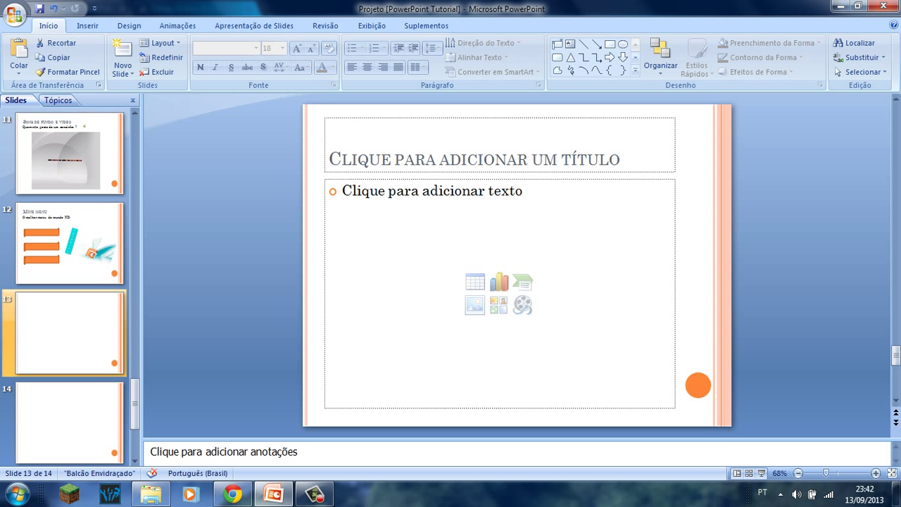
right_click(106, 352)
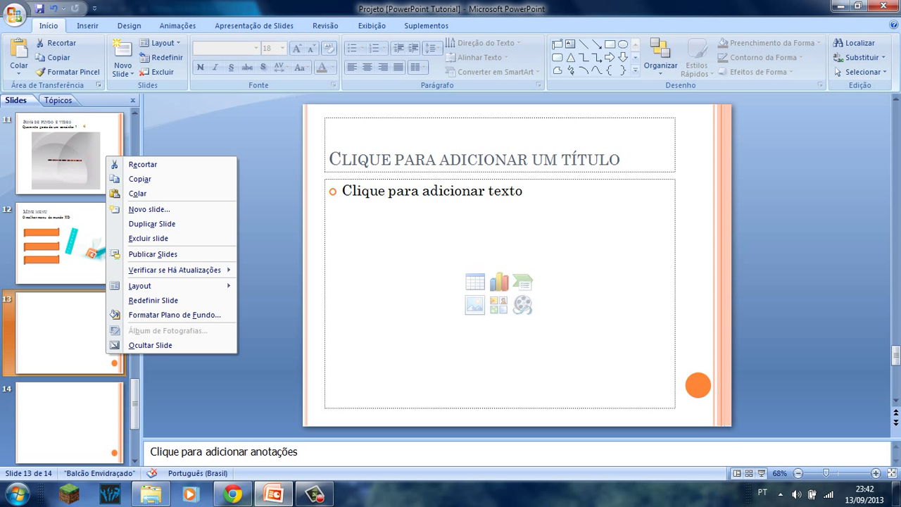
click(62, 409)
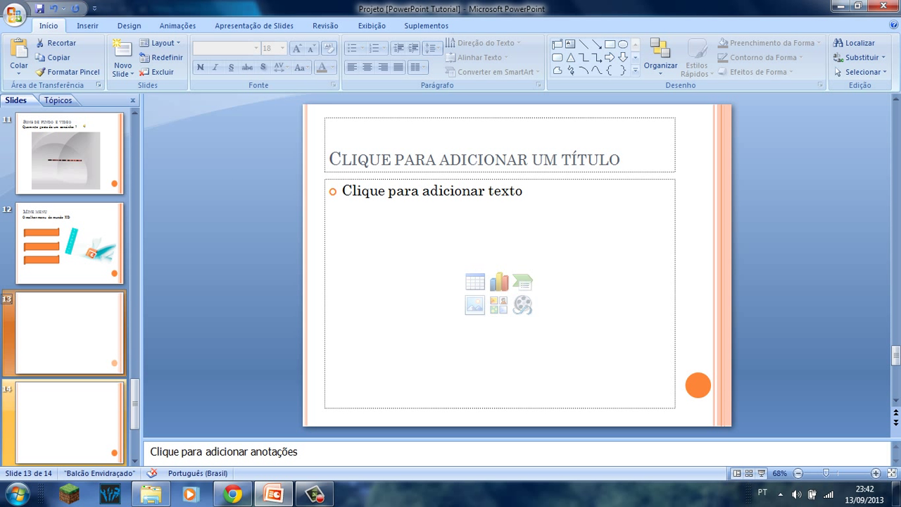
right_click(61, 409)
key(Escape)
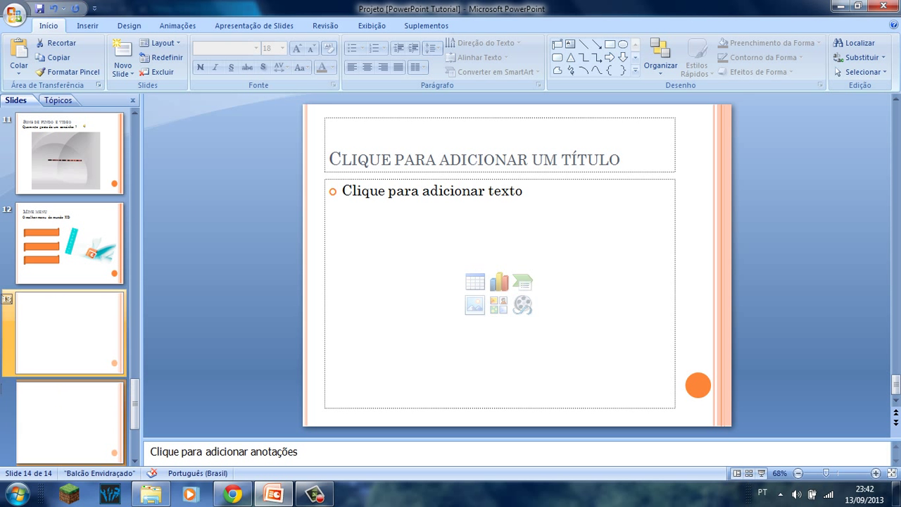
click(71, 331)
right_click(104, 354)
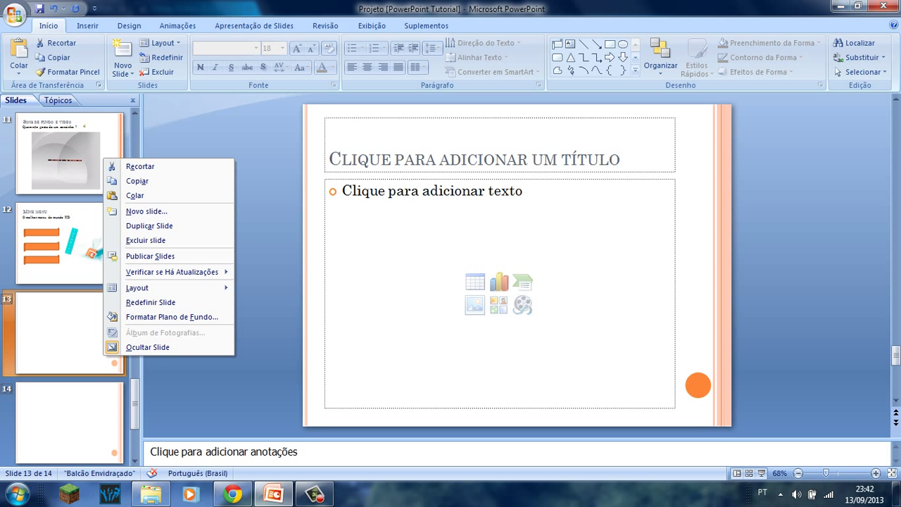
click(98, 400)
right_click(98, 401)
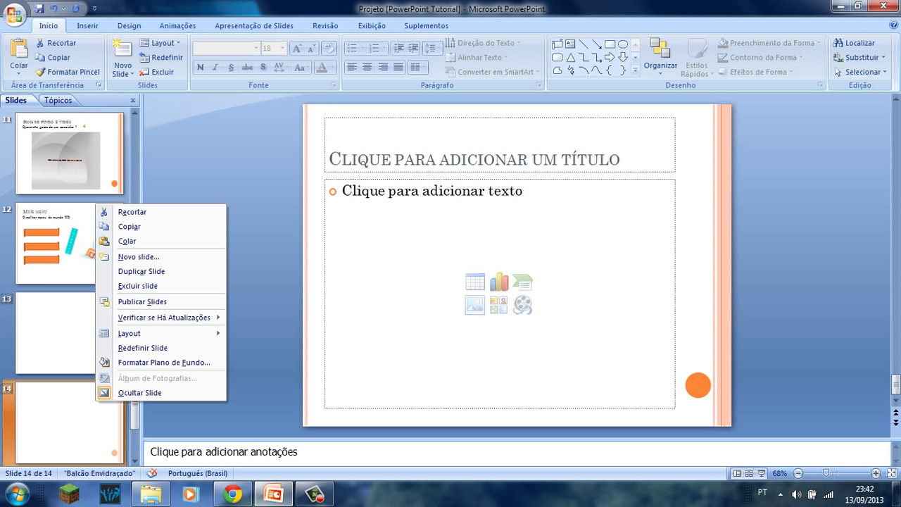
key(Escape)
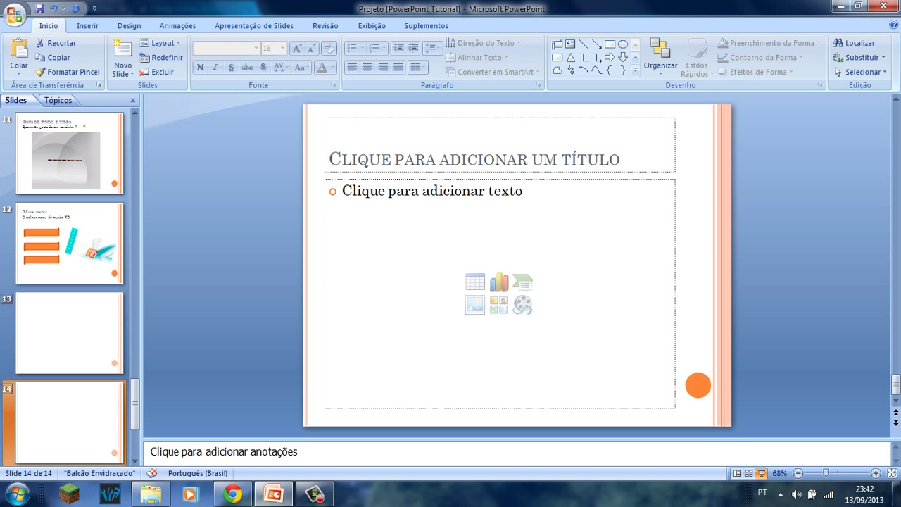
Run the slide show from slide 14 through to its end screen and exit.
key(shift+F5)
key(Right)
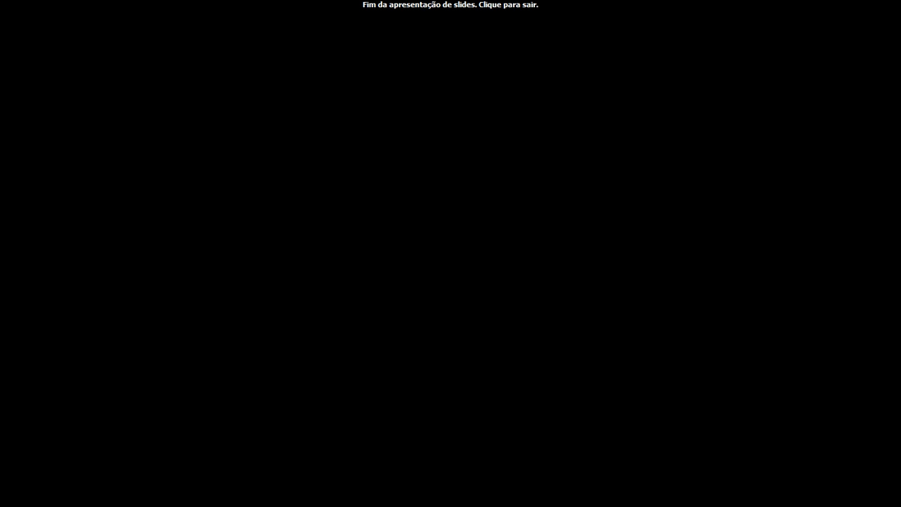
key(Escape)
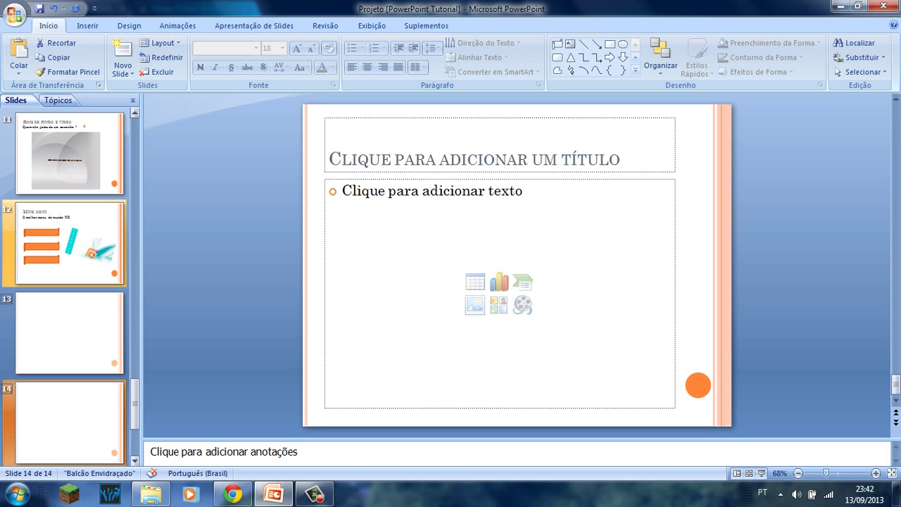
Return to the Mine menu slide 12 and select its top orange banner.
click(70, 333)
click(70, 243)
click(70, 333)
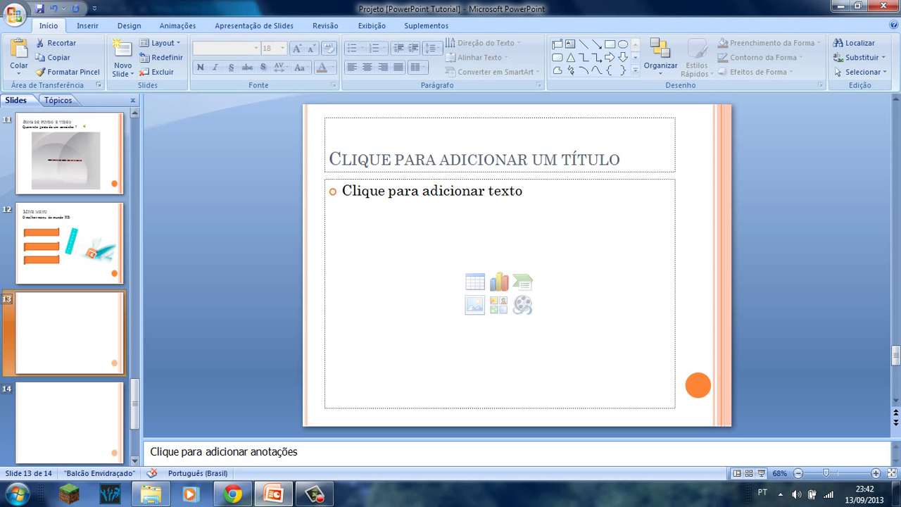
click(70, 243)
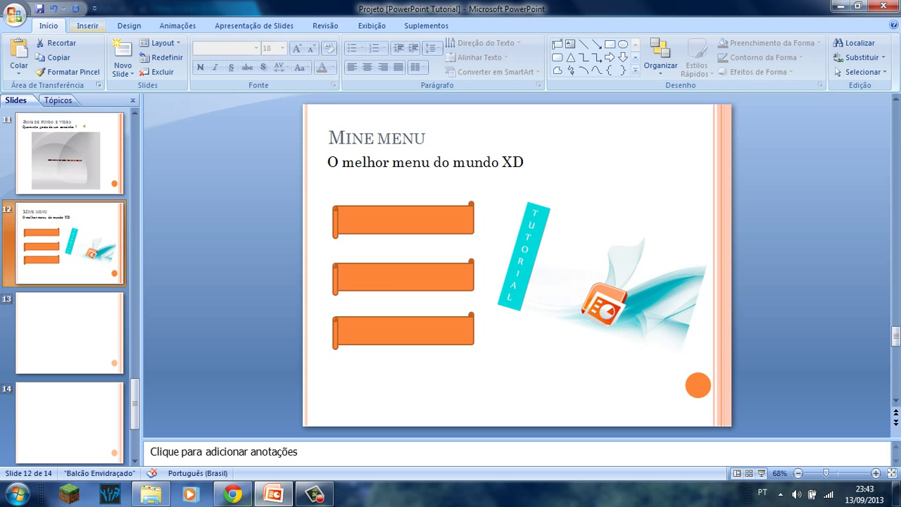
click(87, 25)
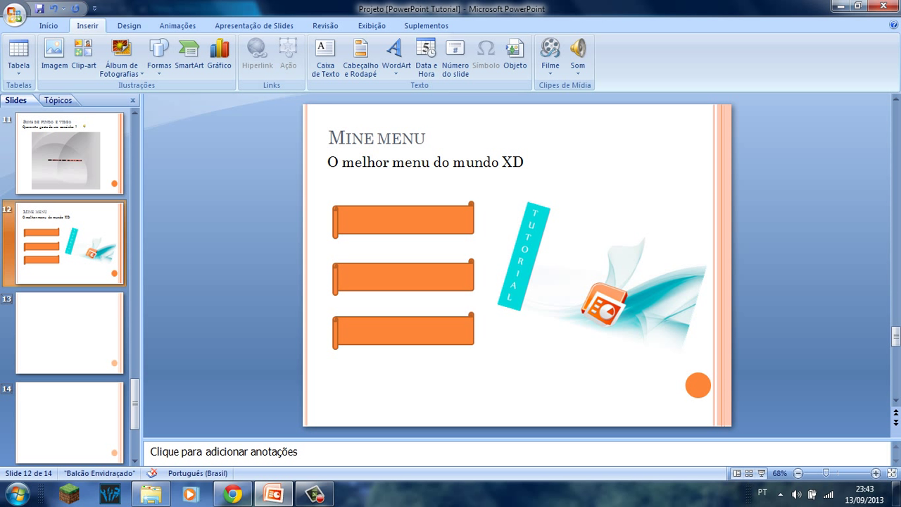
click(403, 219)
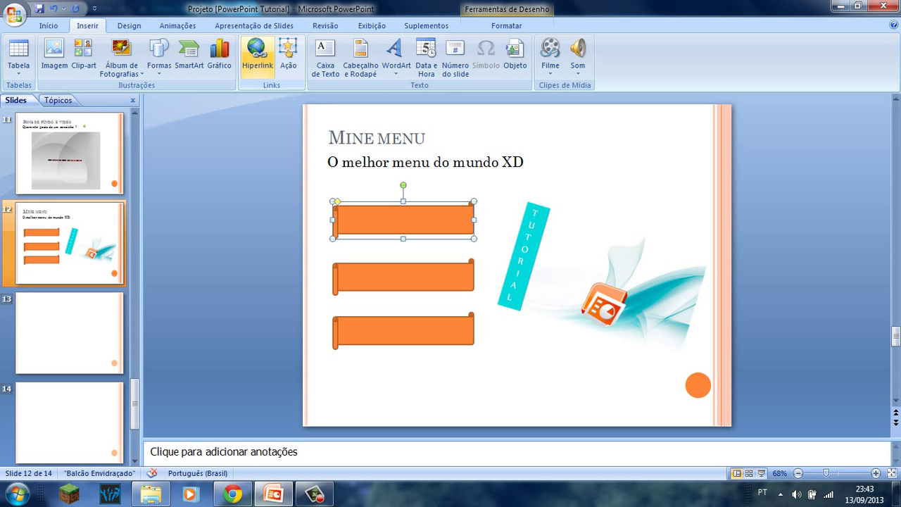
click(257, 55)
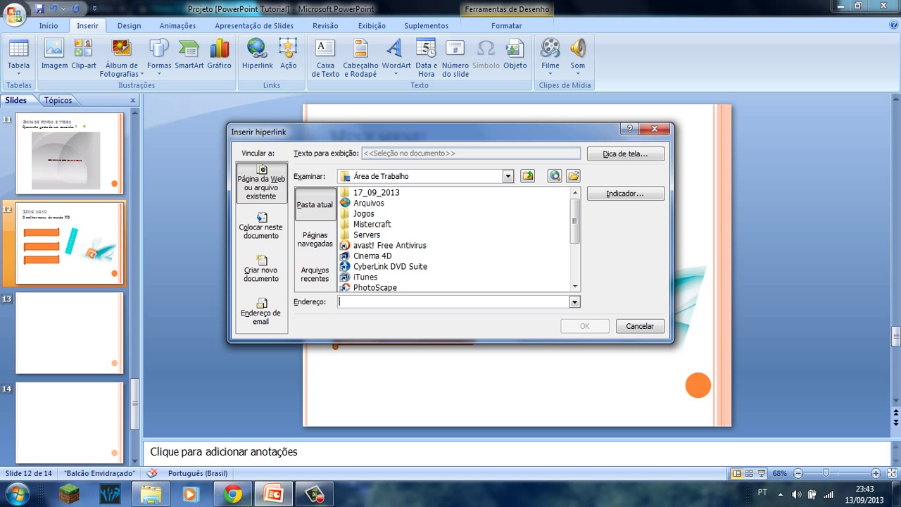
click(508, 176)
click(437, 238)
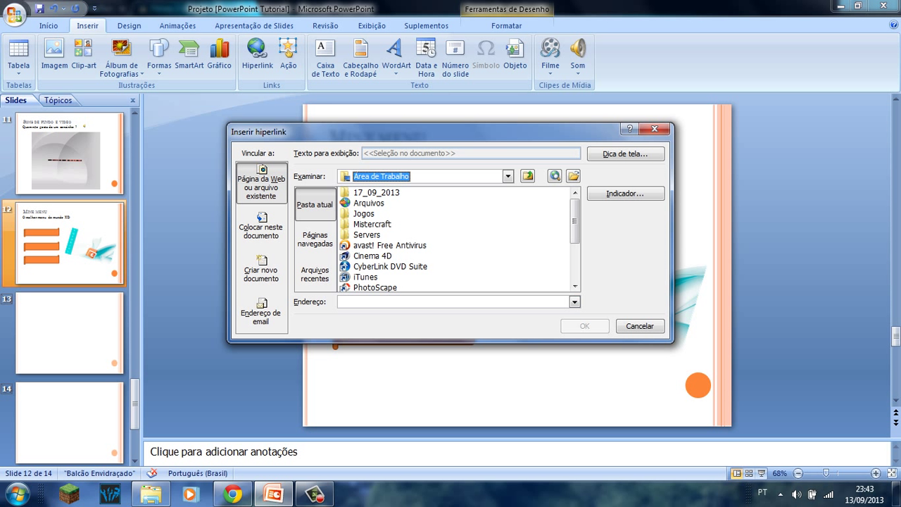
click(451, 302)
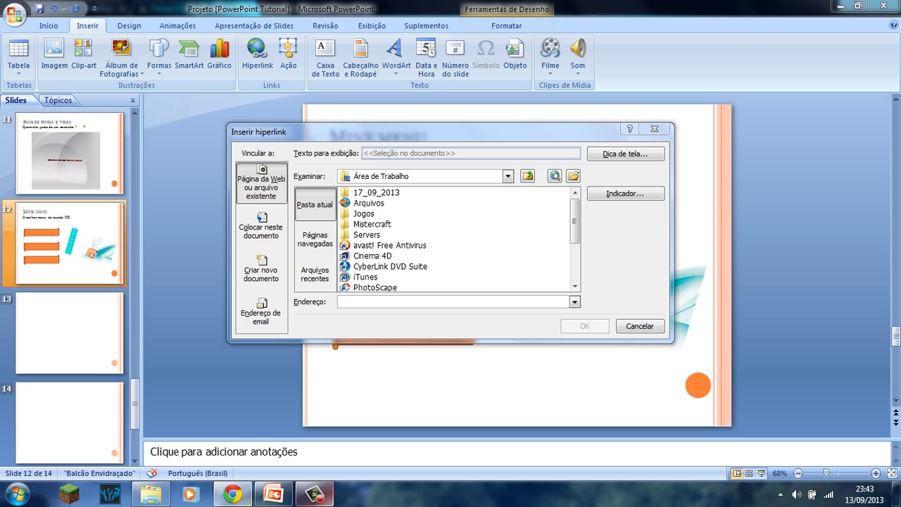
key(alt+Tab)
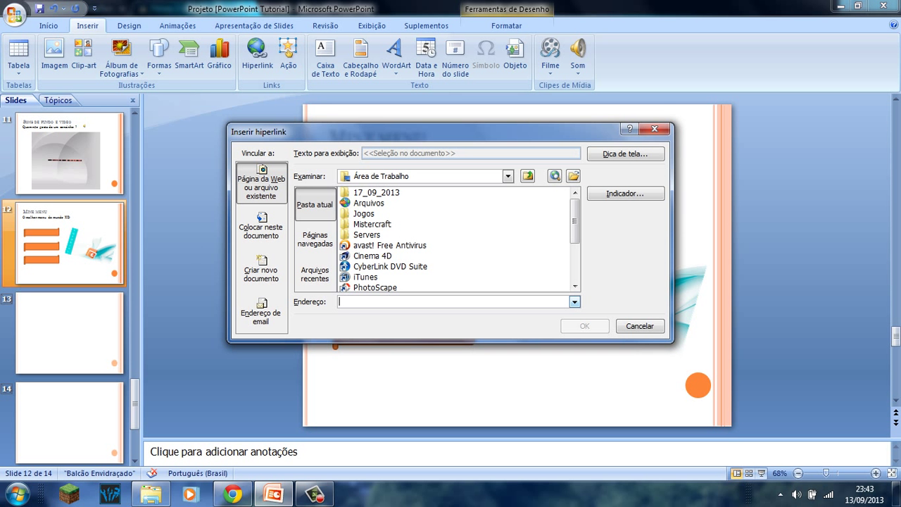
text(https://www.google.com.br)
key(Return)
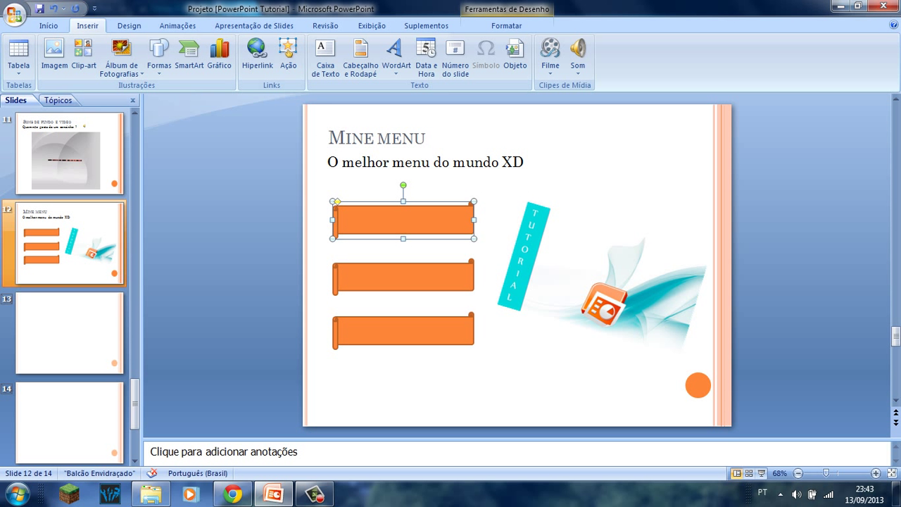
Give the middle orange banner an Action Settings hyperlink to (13) Slide 13.
click(403, 277)
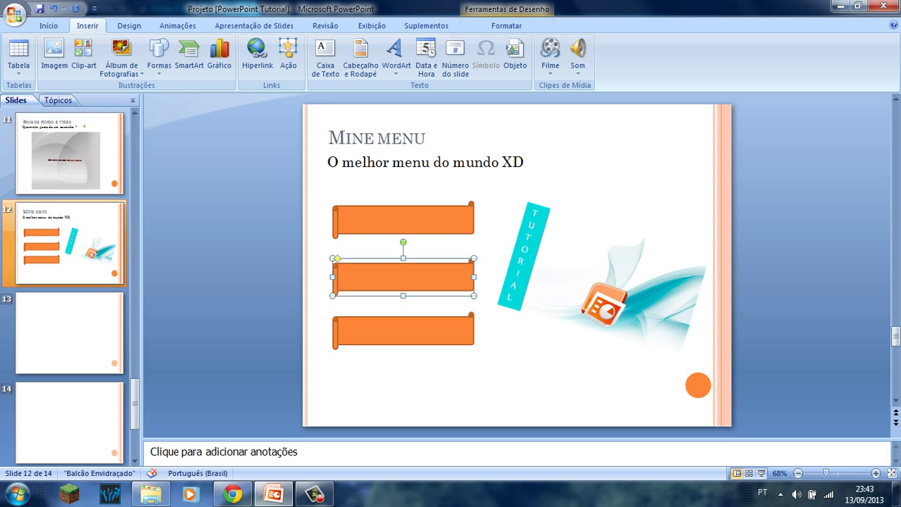
click(288, 56)
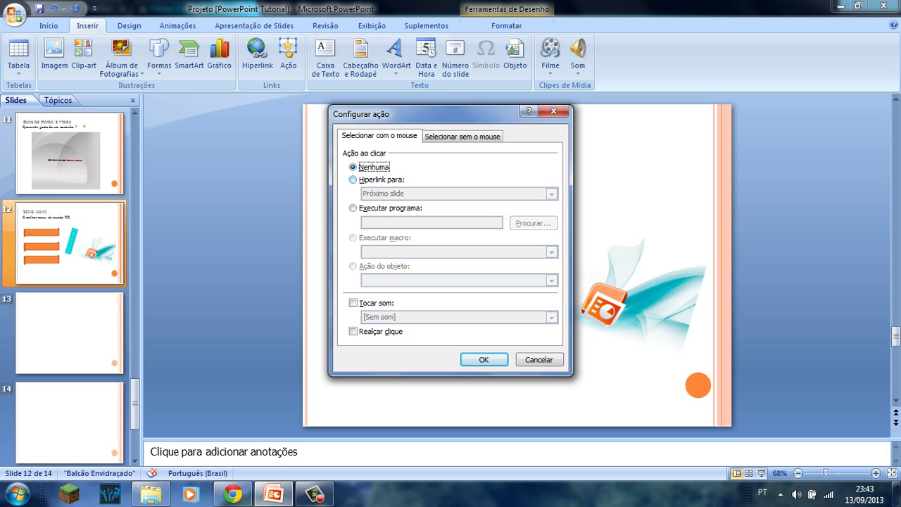
click(353, 180)
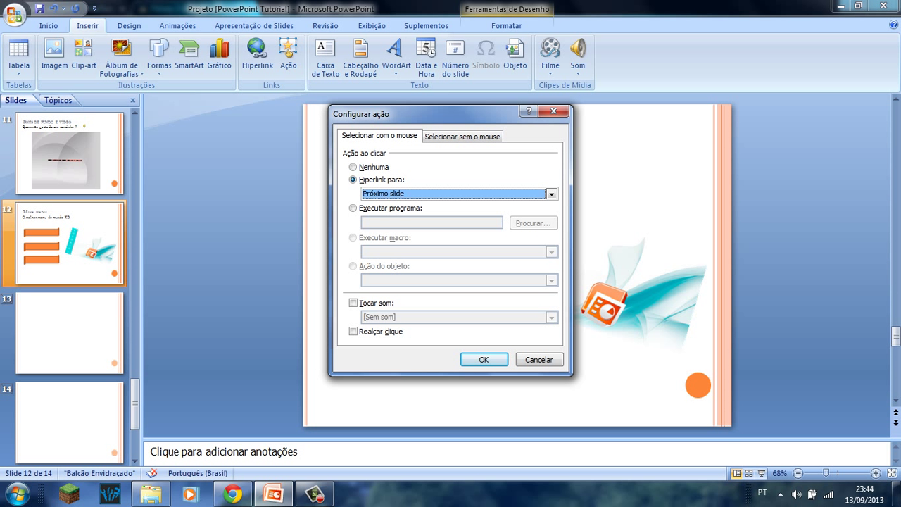
click(551, 194)
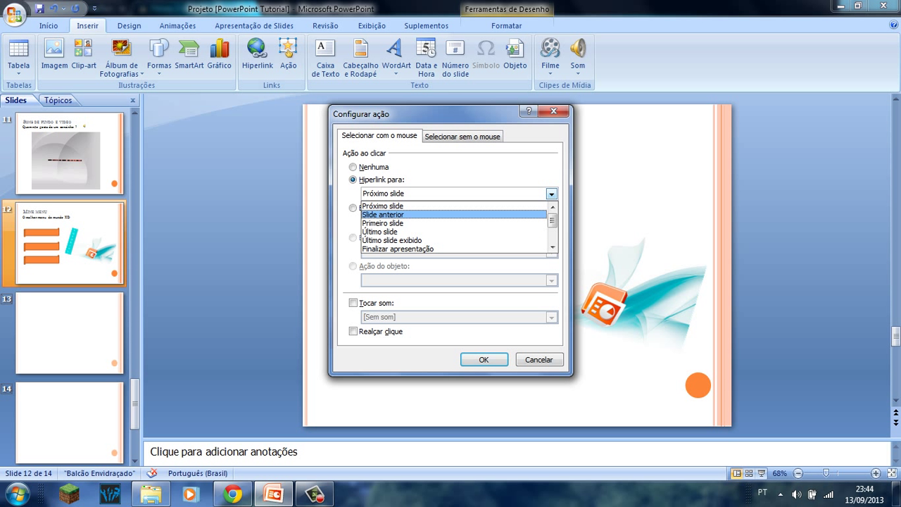
scroll(454, 226, down, 1)
scroll(454, 231, down, 1)
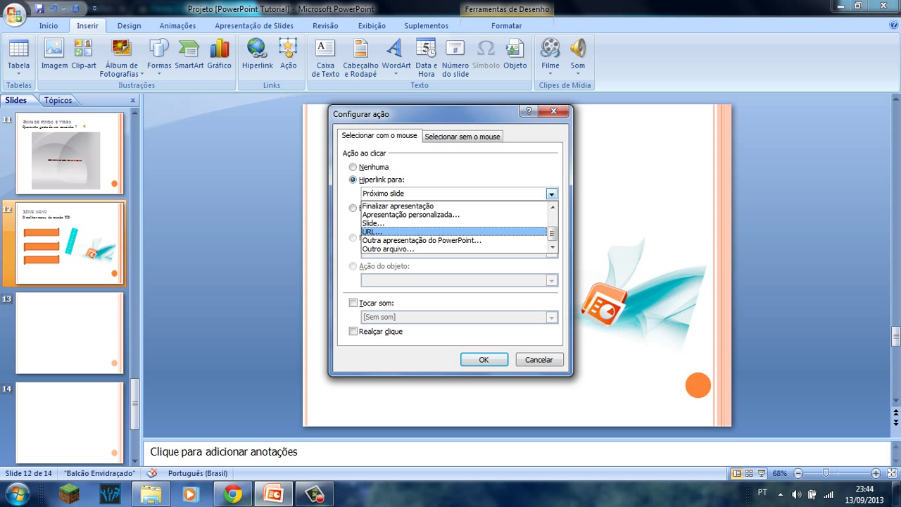
click(454, 222)
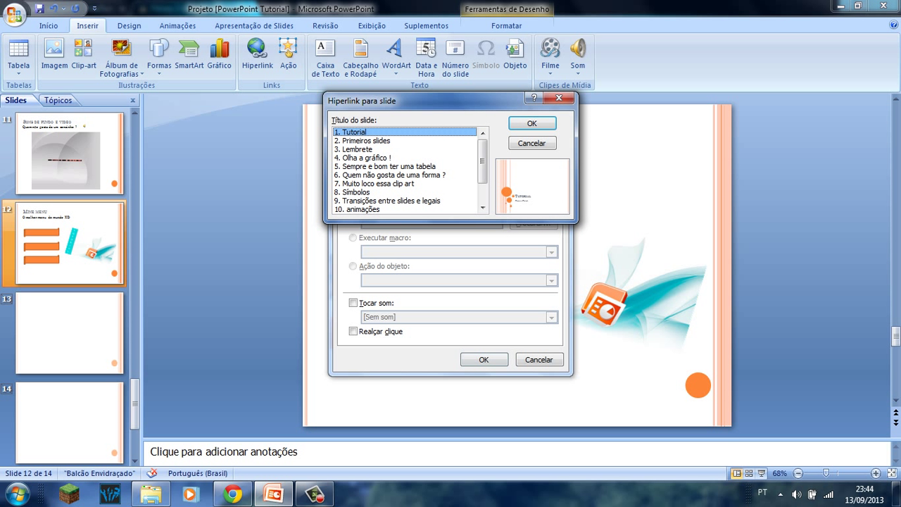
scroll(407, 170, down, 1)
scroll(407, 170, down, 1)
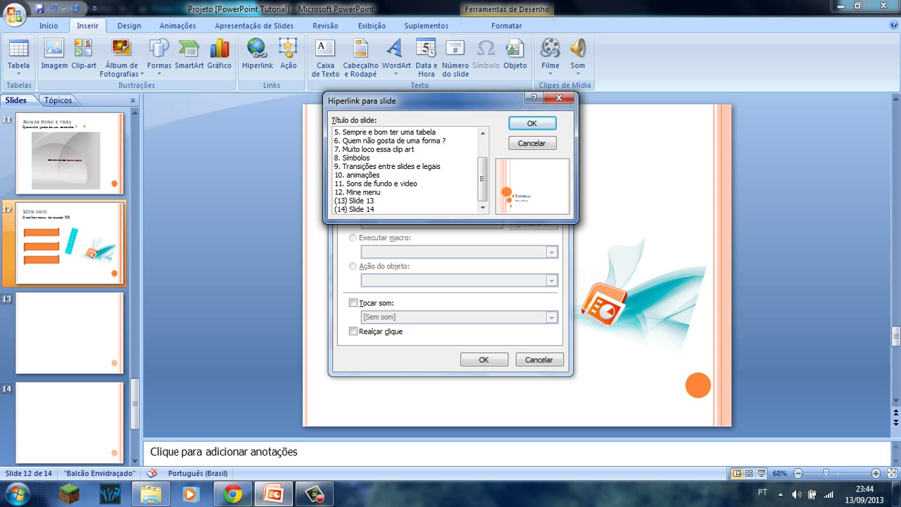
click(366, 201)
click(532, 123)
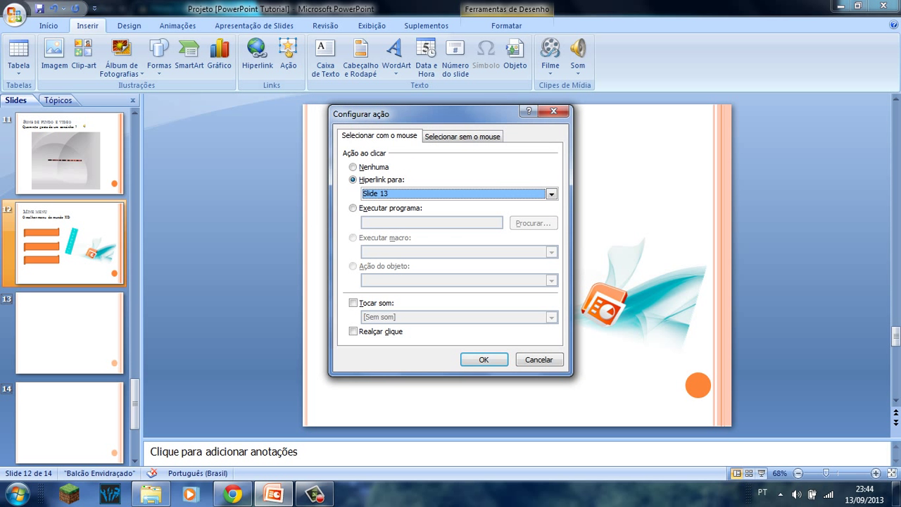
click(484, 359)
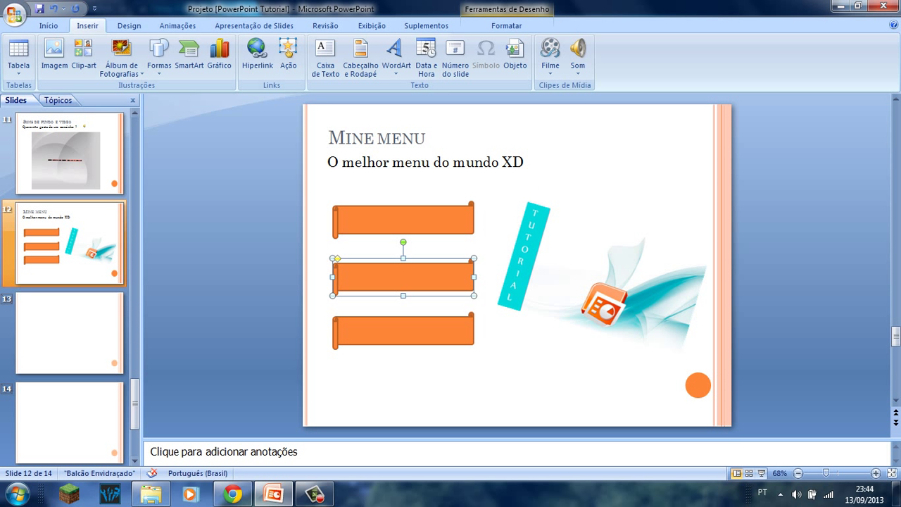
Set the bottom banner's click action to hyperlink to a specific slide.
click(403, 331)
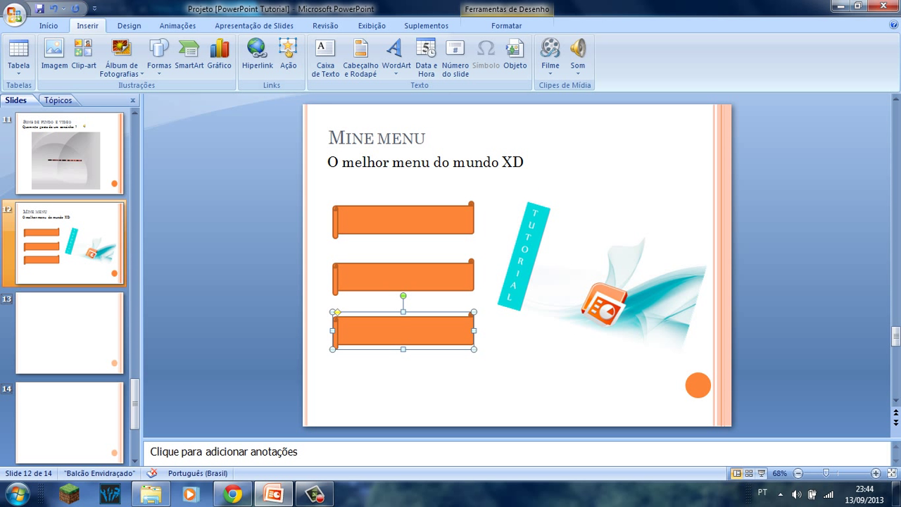
click(288, 56)
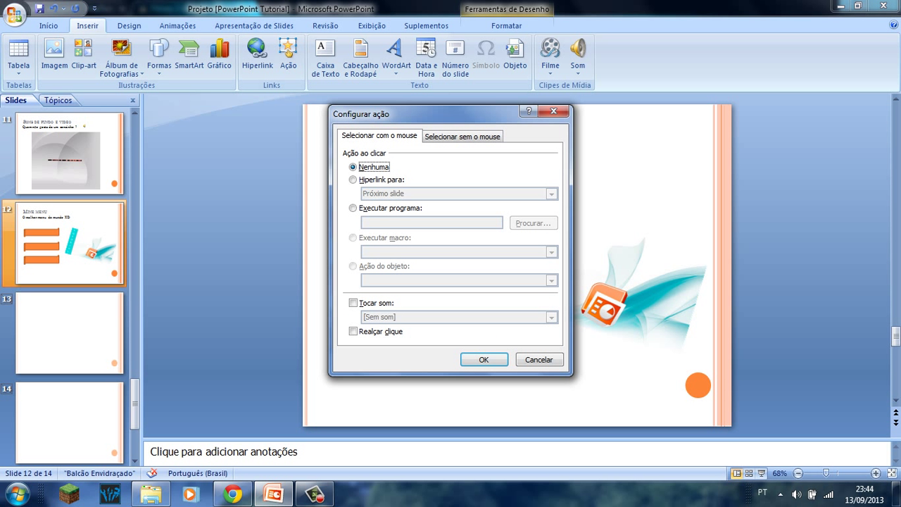
key(Down)
key(Tab)
key(alt+Down)
key(Down)
key(Down)
key(Down)
key(Down)
key(Down)
key(Down)
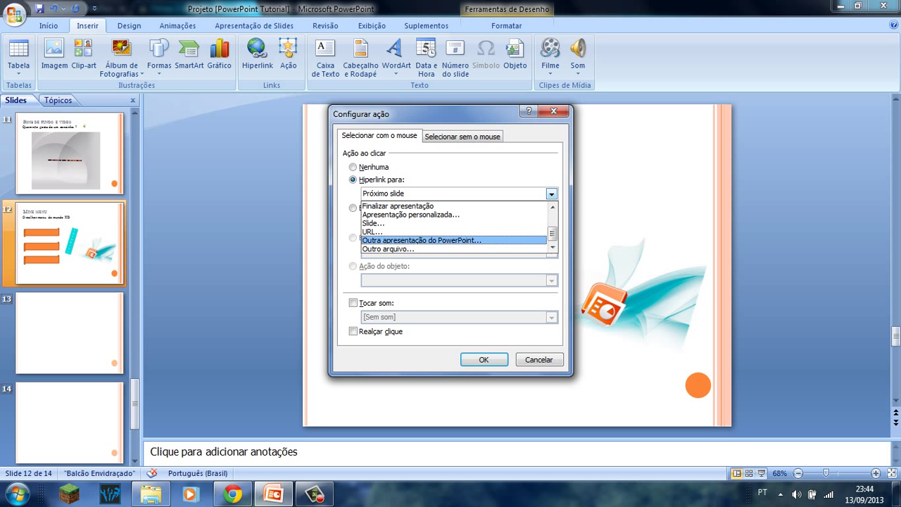
key(Up)
key(Down)
key(Up)
key(Up)
key(Up)
key(Down)
key(Down)
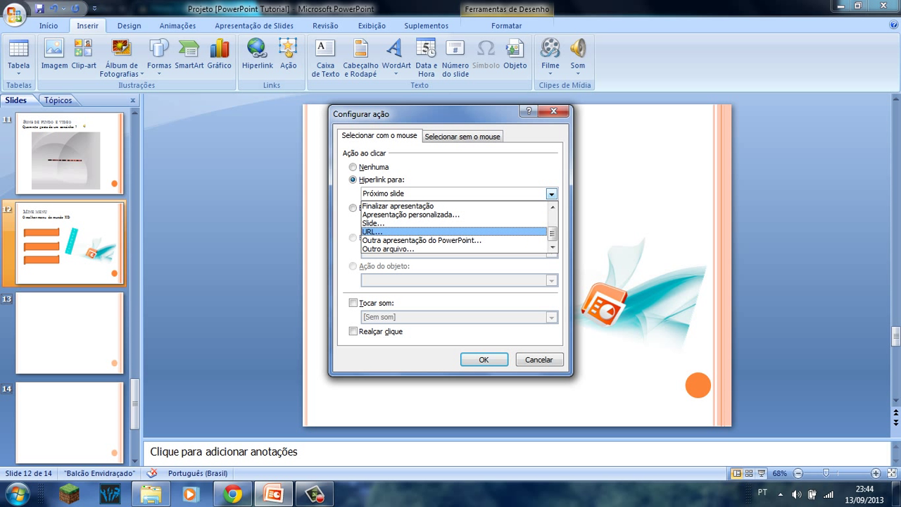
key(Up)
key(Return)
Choose (14) Slide 14 as the destination, confirm both dialogs, and deselect the banner.
scroll(407, 169, down, 2)
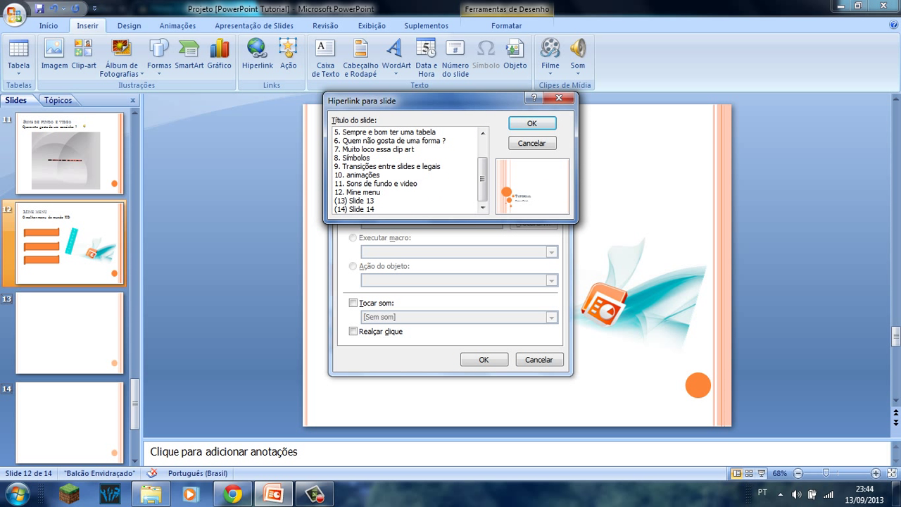
click(356, 209)
key(Return)
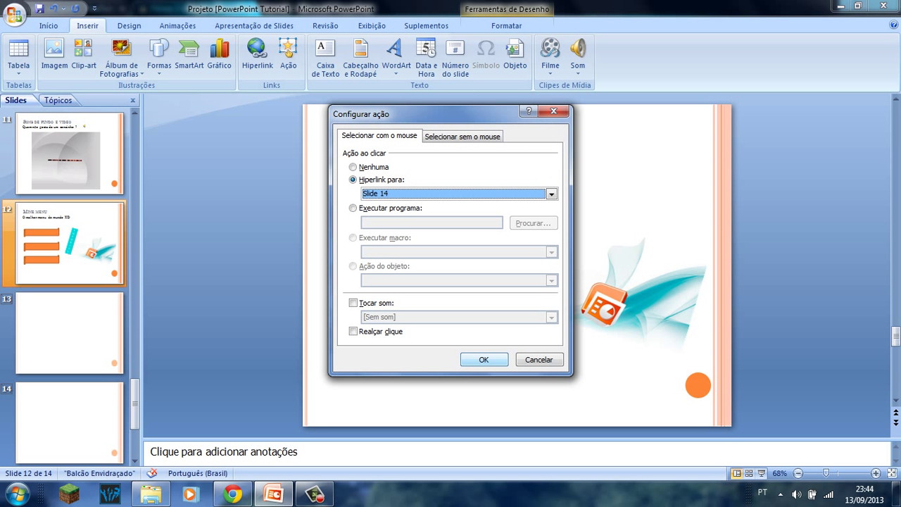
key(Return)
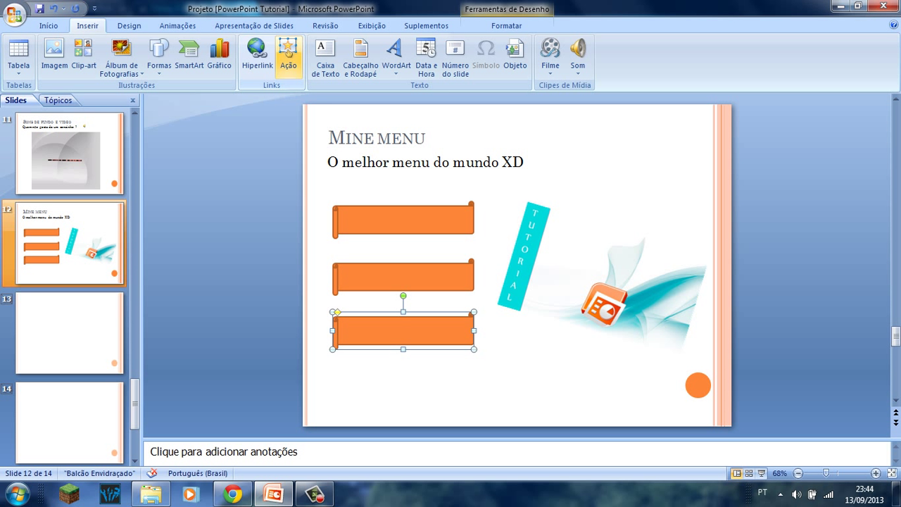
key(Escape)
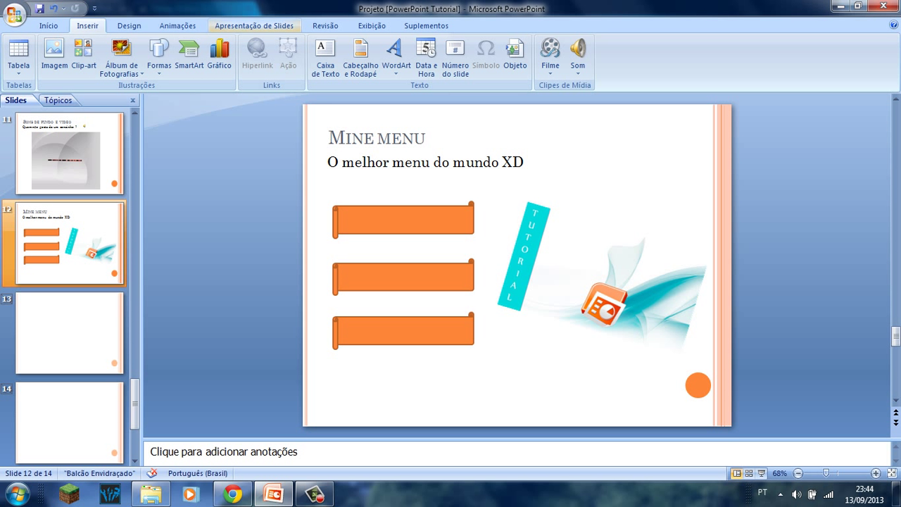
Draw a Movie action button near the slide's bottom-right corner.
click(159, 57)
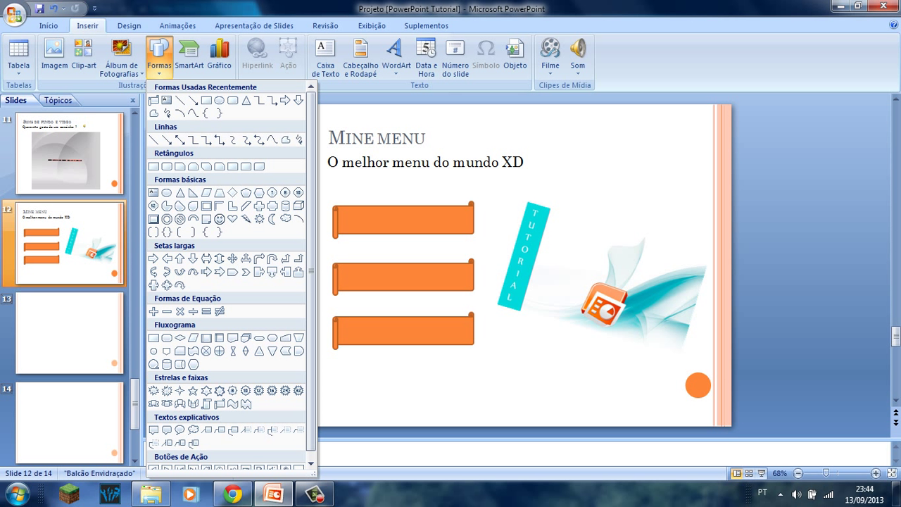
scroll(180, 331, down, 1)
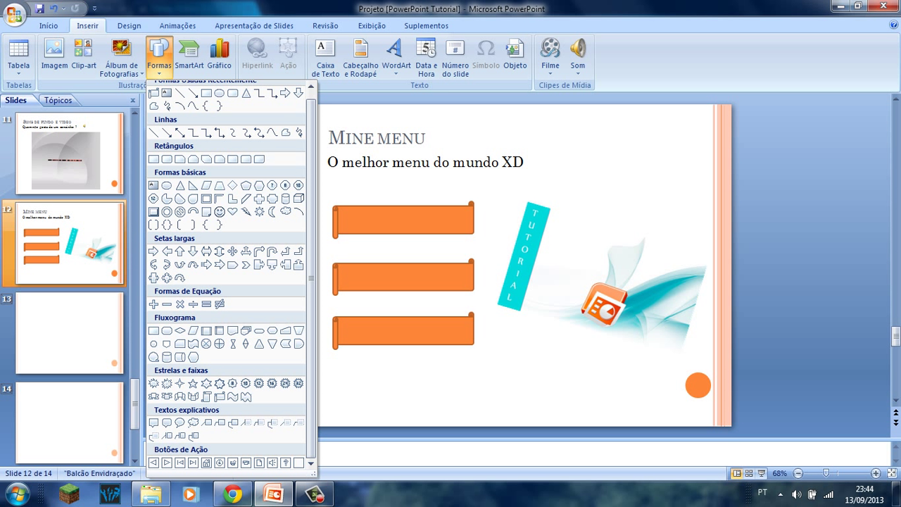
click(206, 463)
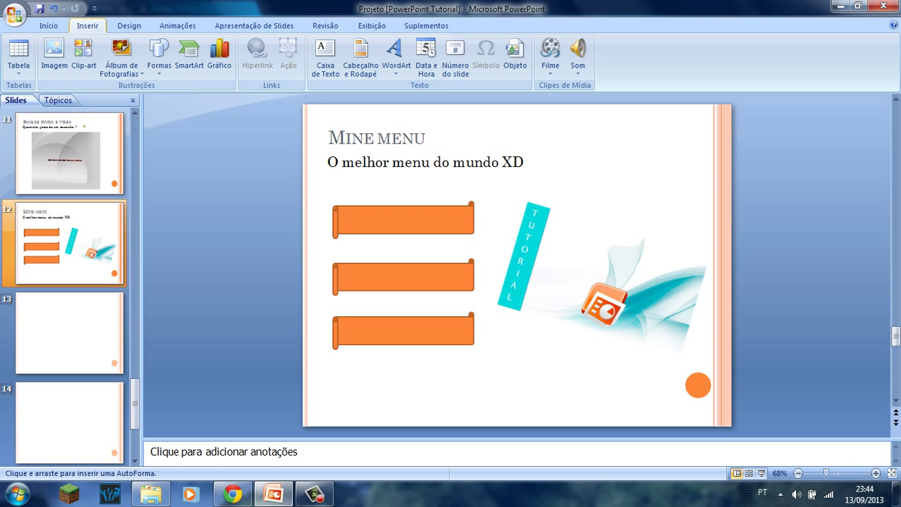
click(159, 56)
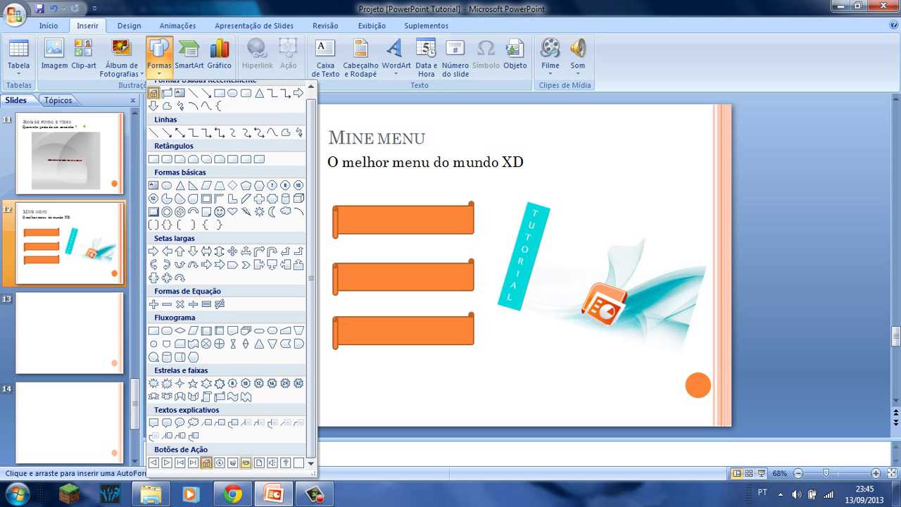
click(246, 462)
drag(624, 398, 652, 426)
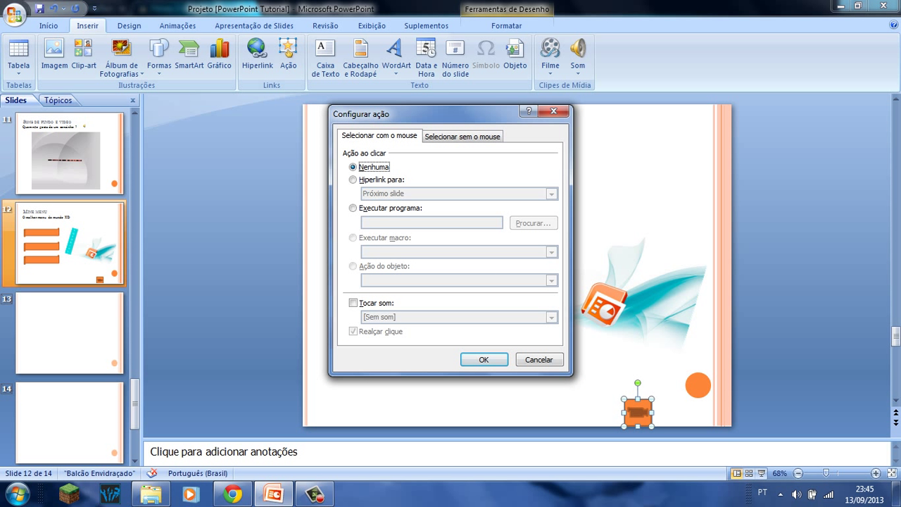
Link the movie button to slide 11, Sons de fundo e video.
click(354, 180)
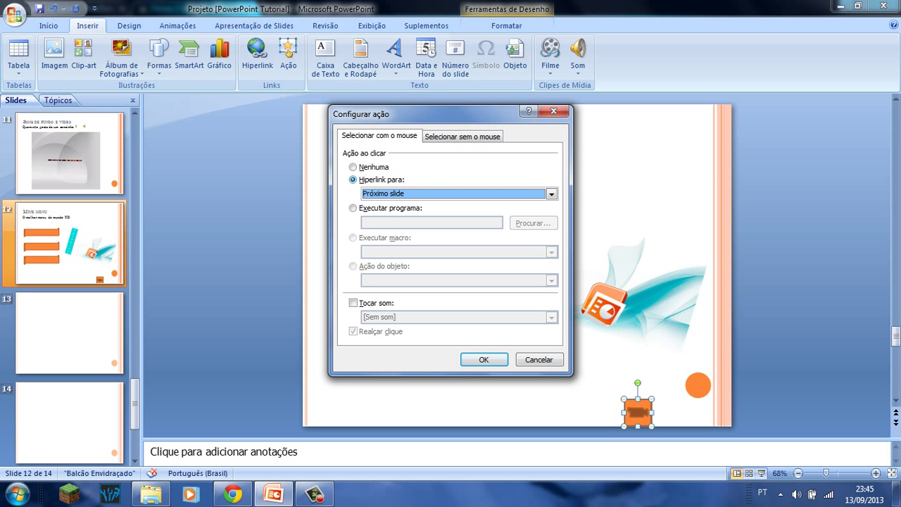
click(551, 194)
scroll(451, 223, down, 2)
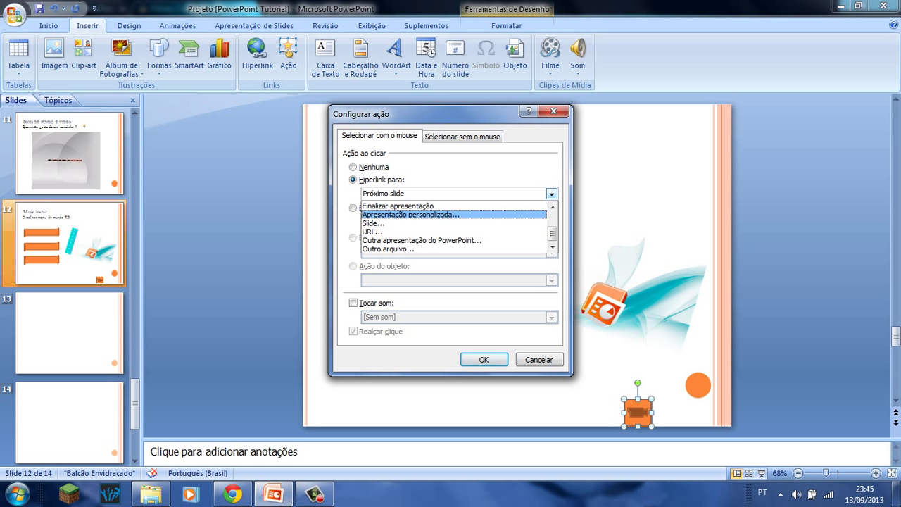
key(Return)
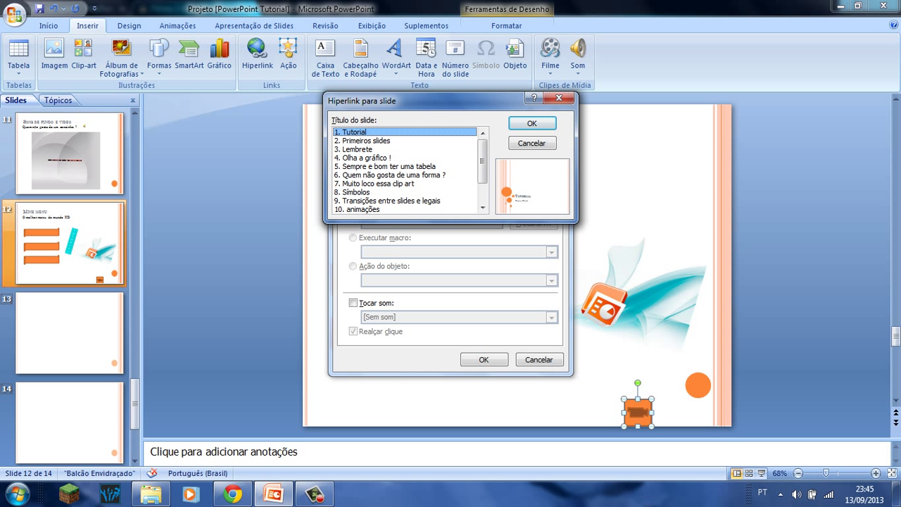
scroll(405, 169, down, 1)
click(405, 191)
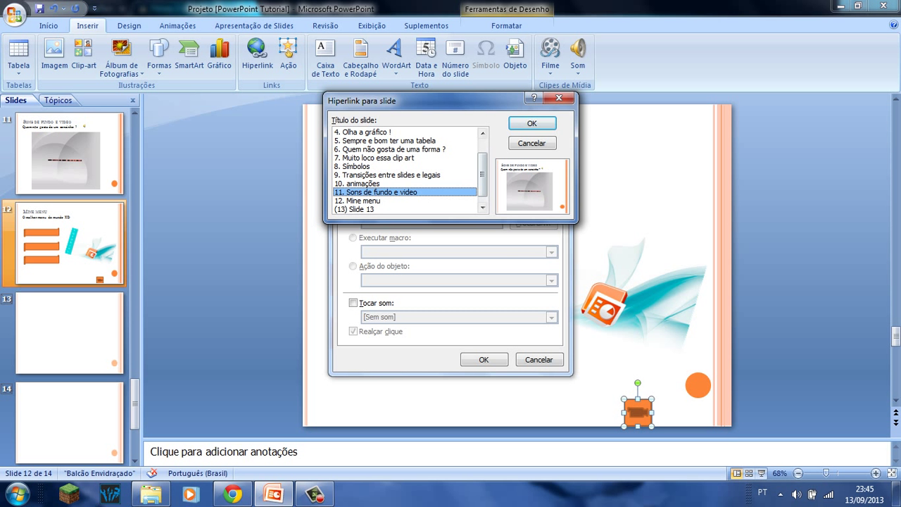
click(532, 123)
click(483, 360)
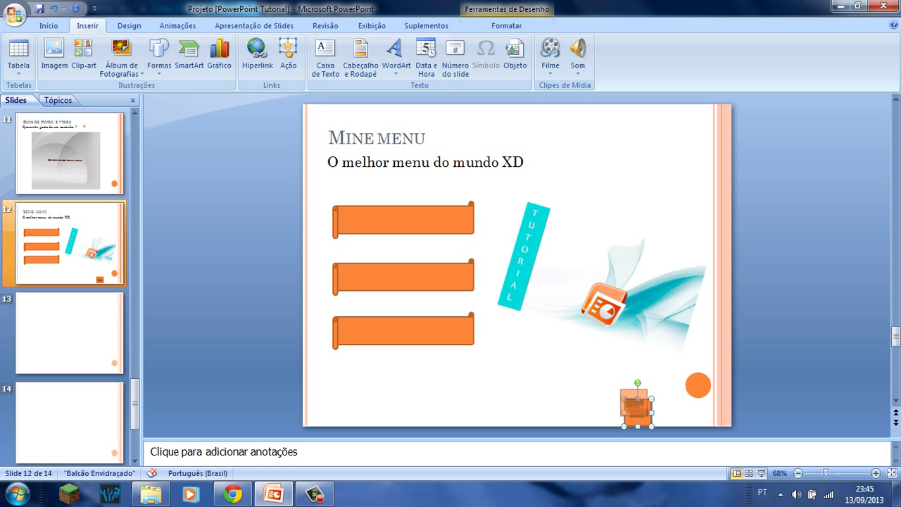
Nudge the movie button slightly to the right.
mouse_move(638, 413)
mouse_down()
mouse_move(692, 406)
mouse_move(648, 402)
mouse_up()
key(Escape)
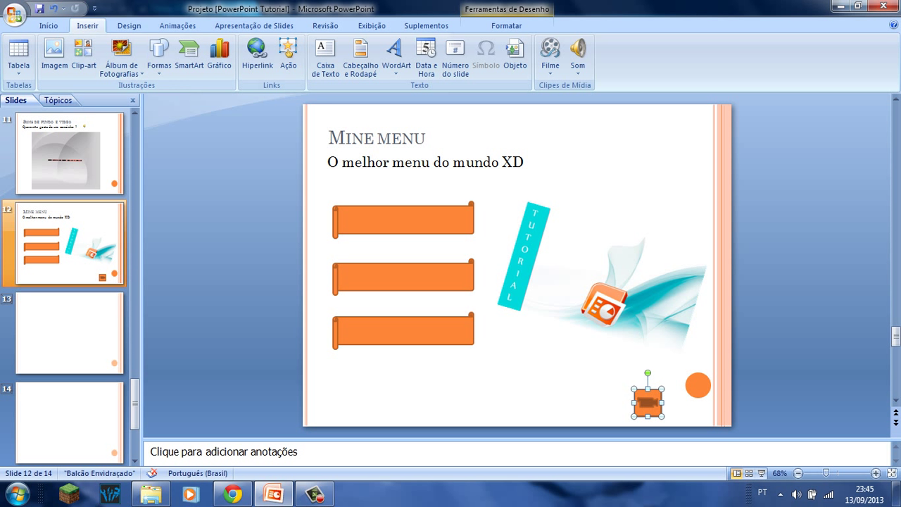
click(159, 56)
scroll(220, 316, down, 1)
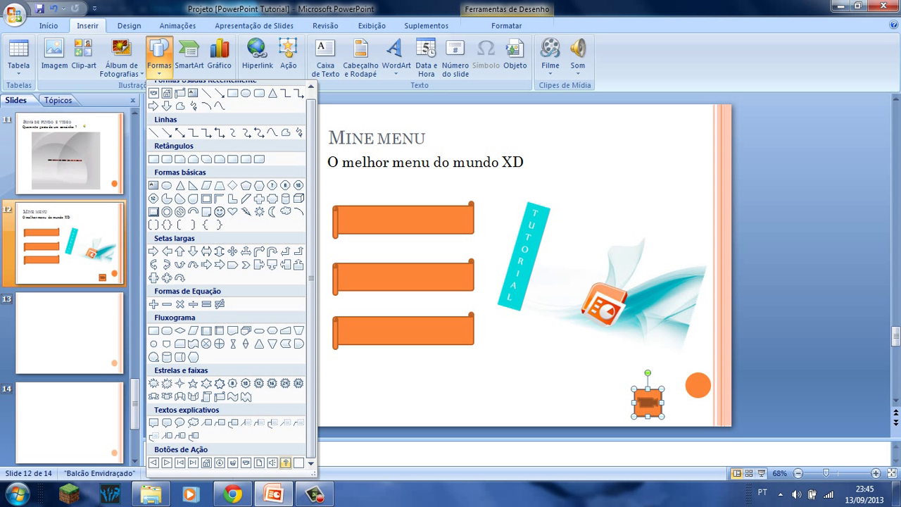
Draw a return action button beside the movie button, linked to the Tutorial slide.
click(233, 463)
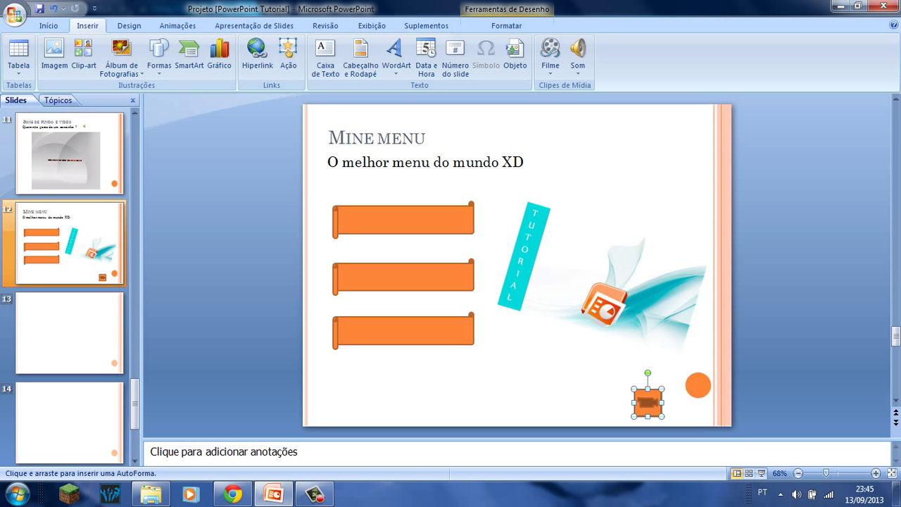
drag(671, 390, 702, 416)
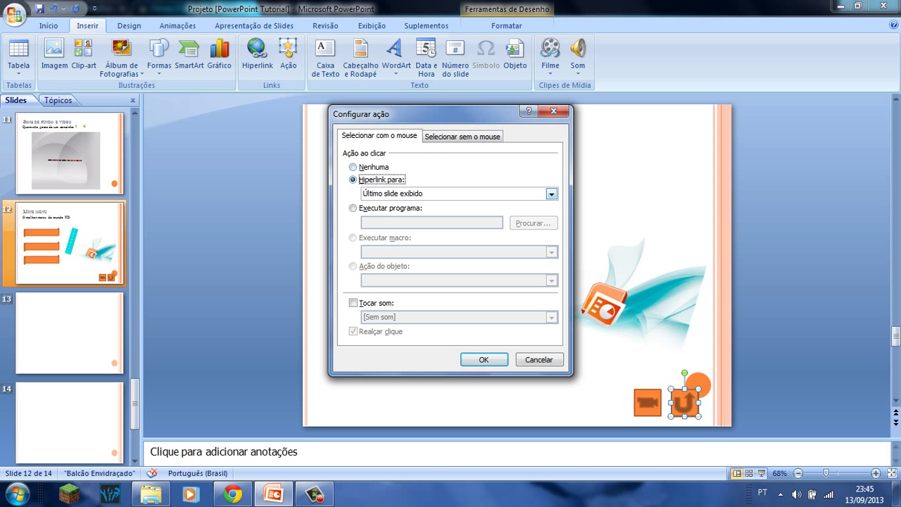
click(552, 194)
click(395, 231)
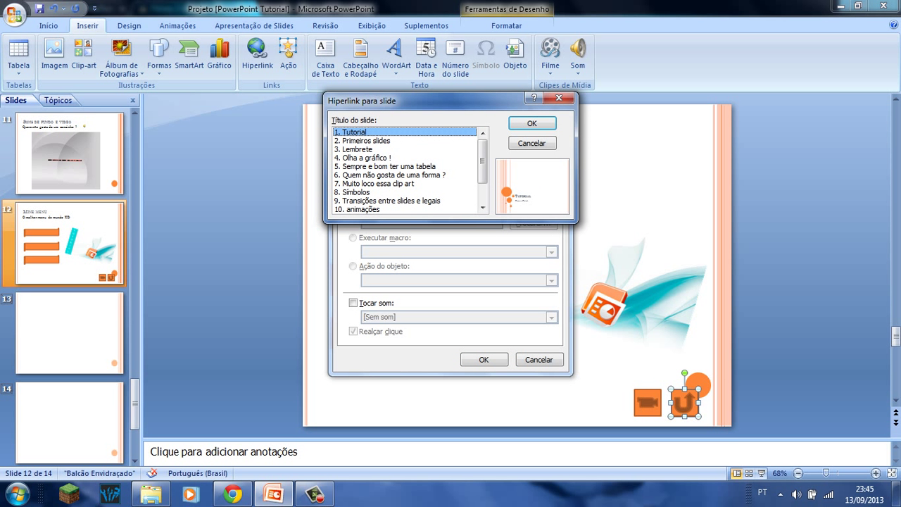
click(532, 124)
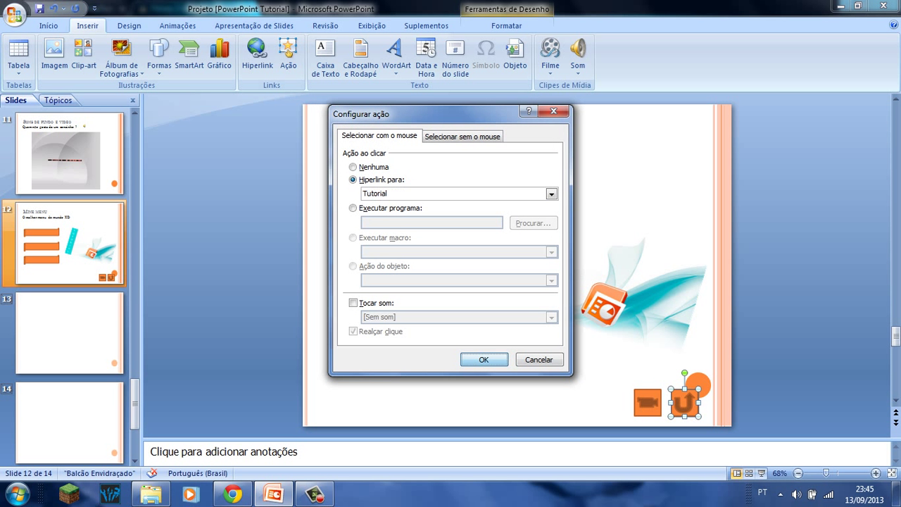
click(484, 360)
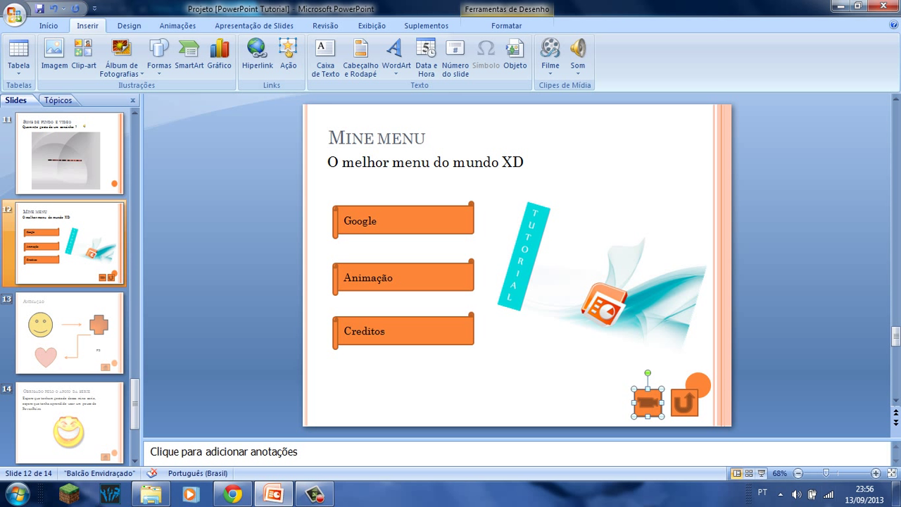
click(761, 474)
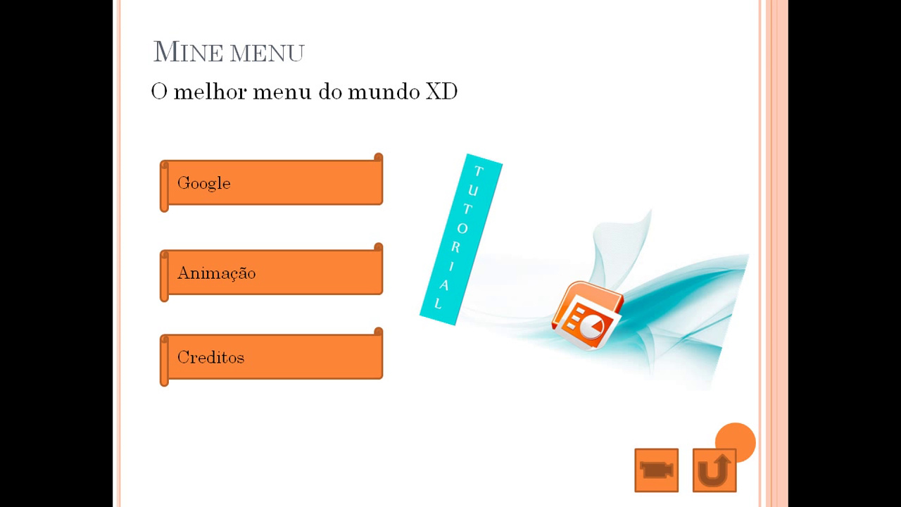
key(Escape)
click(364, 331)
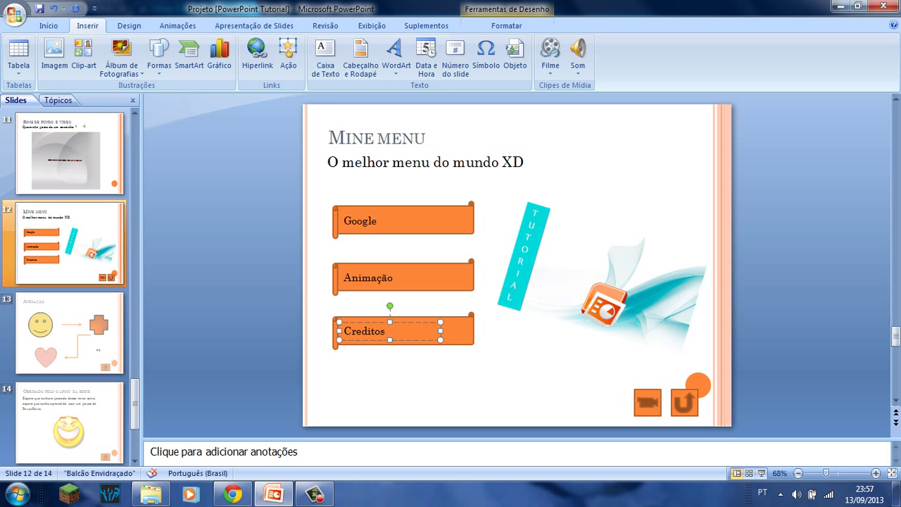
Give the Animação banner a click action jumping to slide 13, Animação.
click(368, 278)
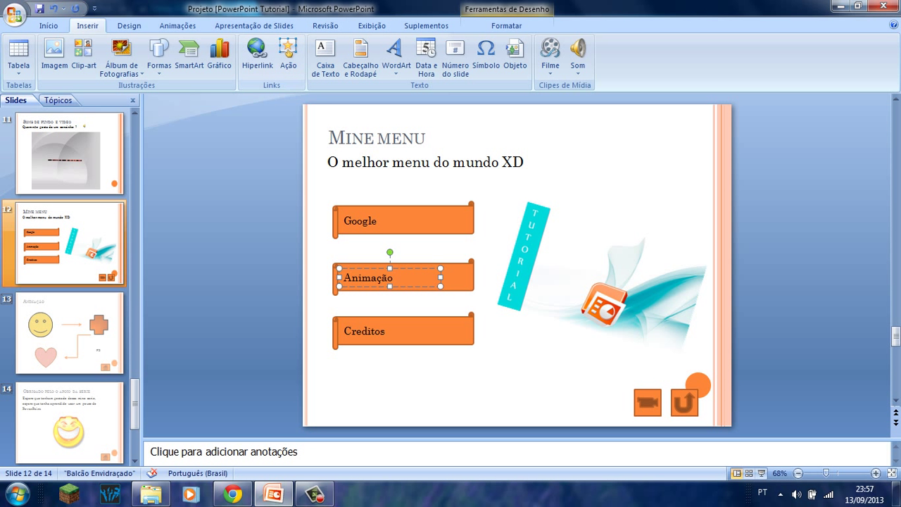
key(Escape)
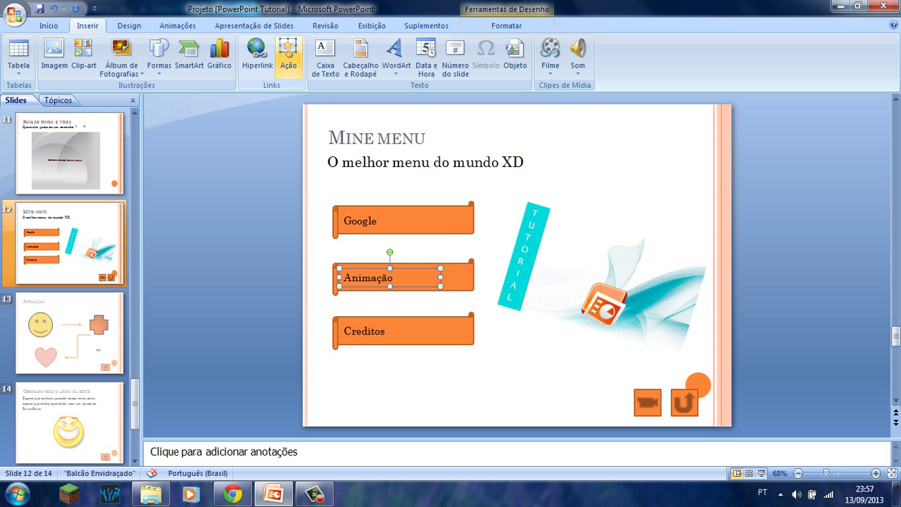
click(288, 56)
click(354, 180)
click(551, 194)
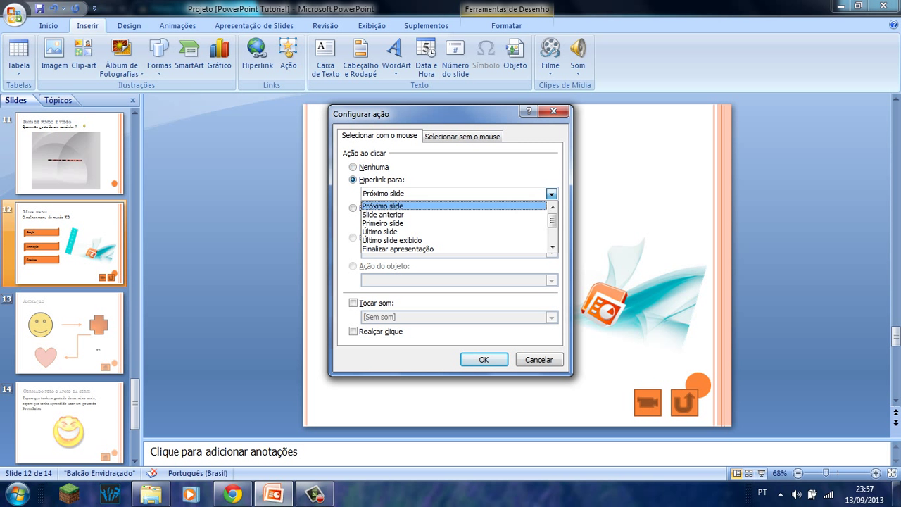
scroll(422, 232, down, 2)
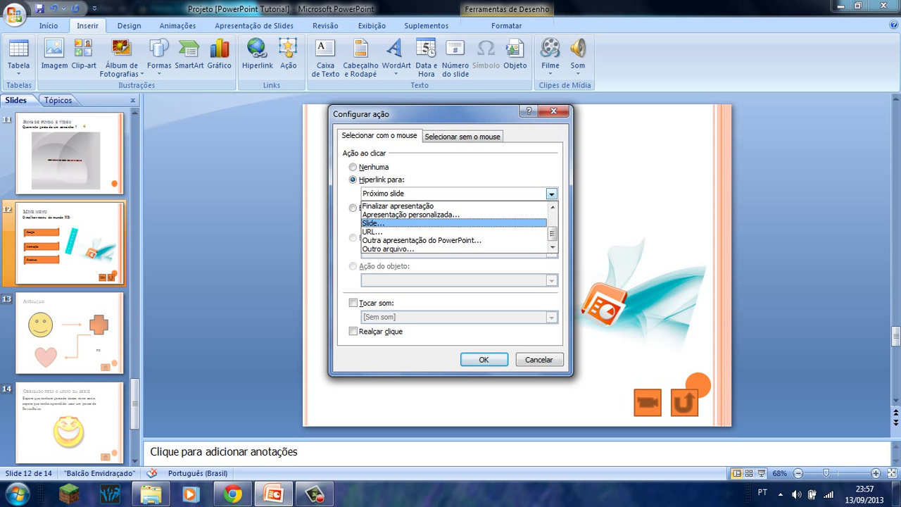
click(384, 223)
scroll(407, 169, down, 1)
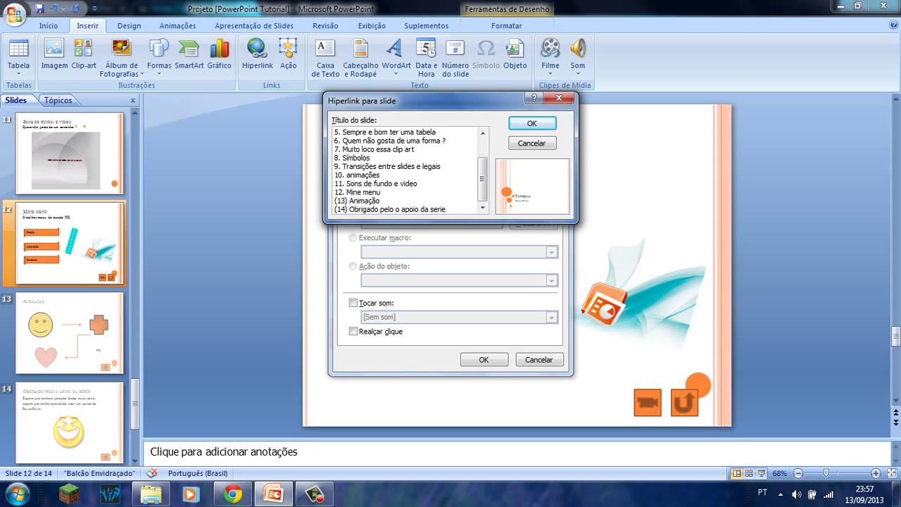
click(357, 201)
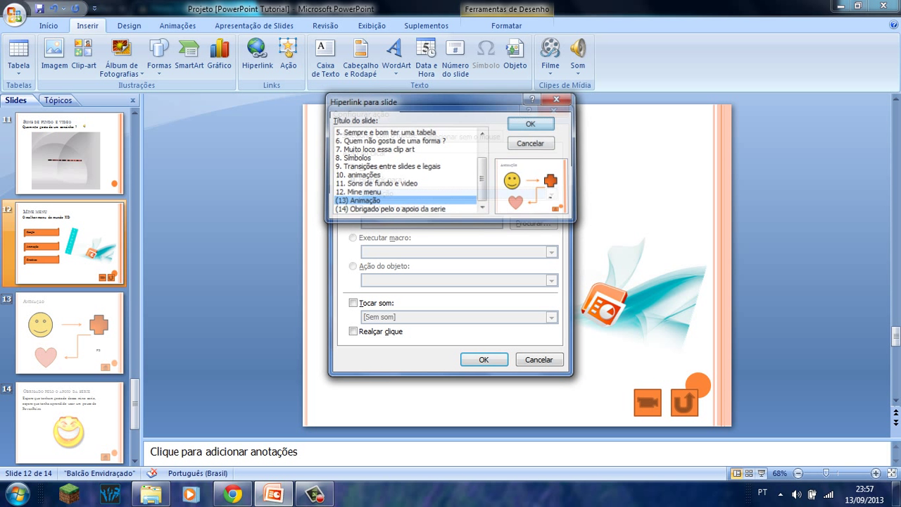
click(532, 123)
click(484, 359)
Give the Creditos banner a click action jumping to slide 14, Obrigado pelo o apoio da serie.
click(373, 331)
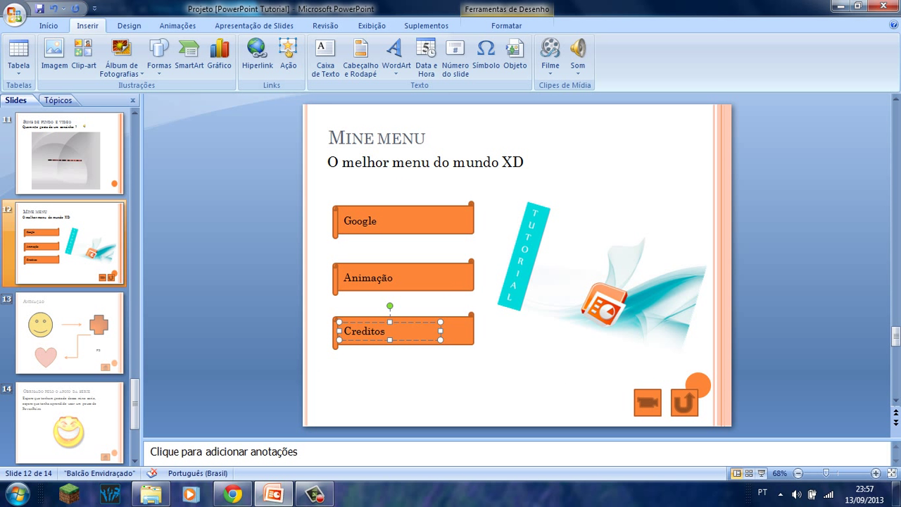
key(Escape)
click(288, 56)
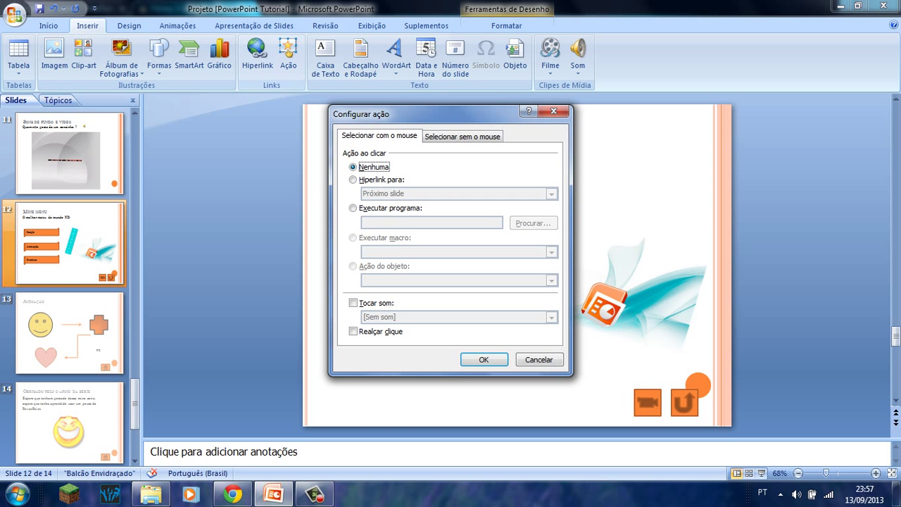
click(374, 180)
click(552, 194)
scroll(450, 225, down, 2)
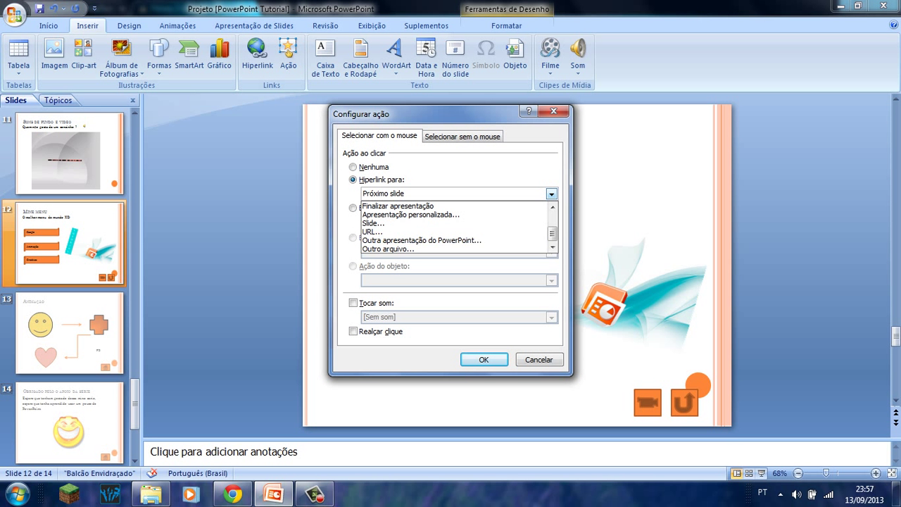
click(394, 223)
scroll(408, 169, down, 2)
click(394, 209)
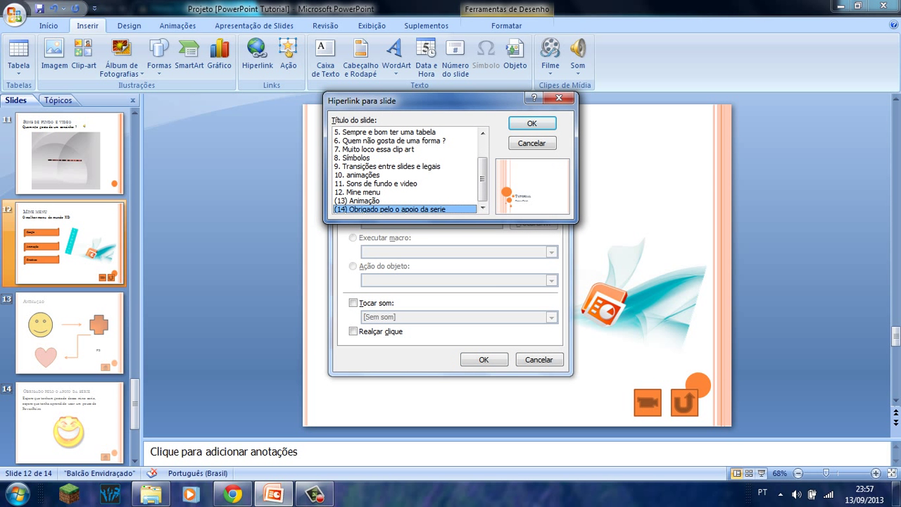
click(530, 123)
key(Return)
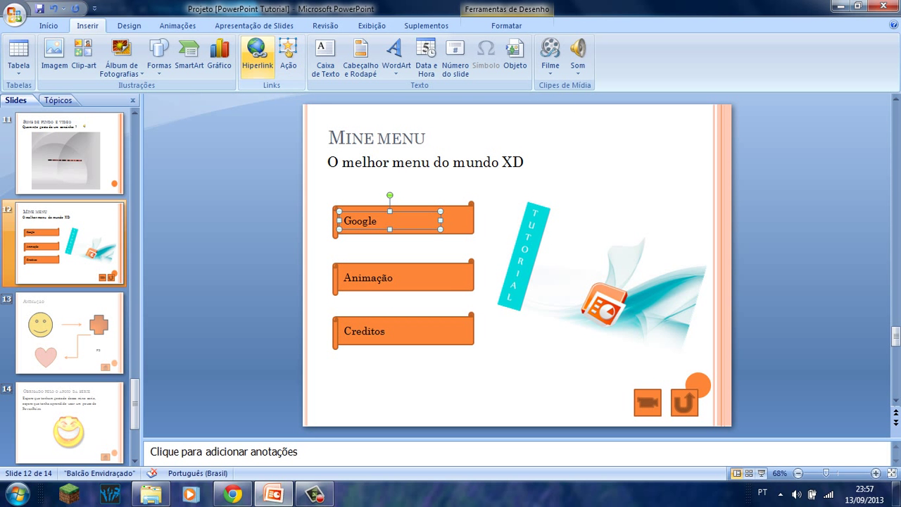
click(256, 55)
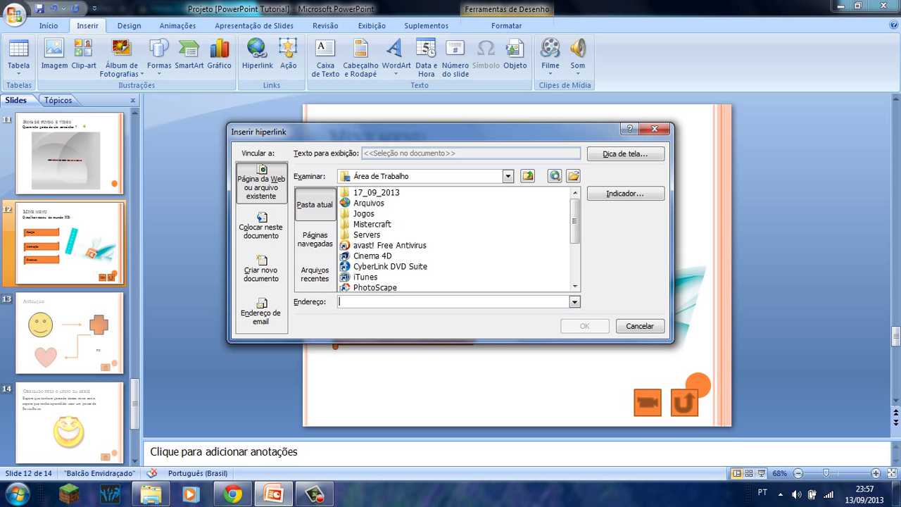
text(https://www.google.com.br)
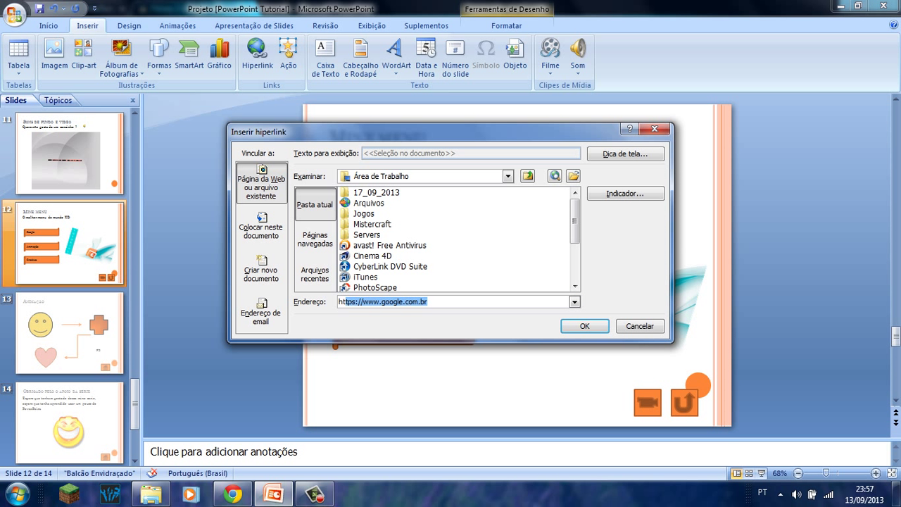
key(Return)
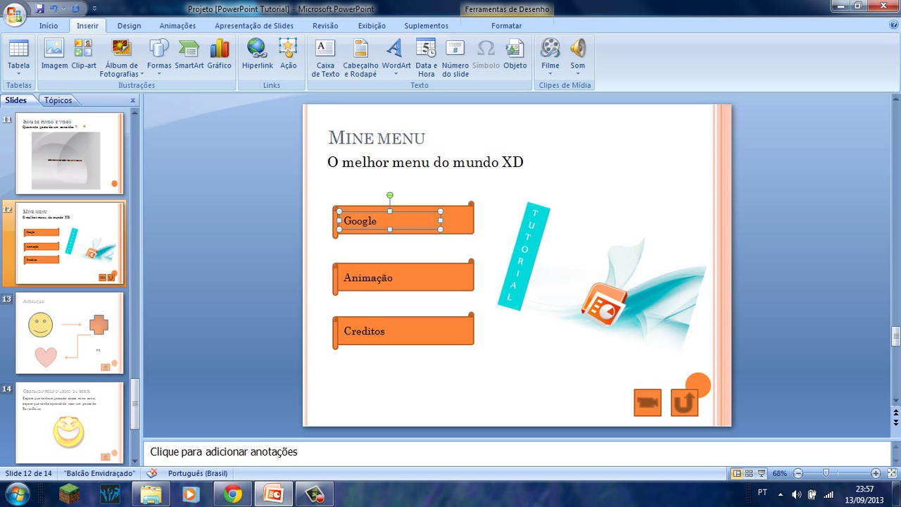
key(Escape)
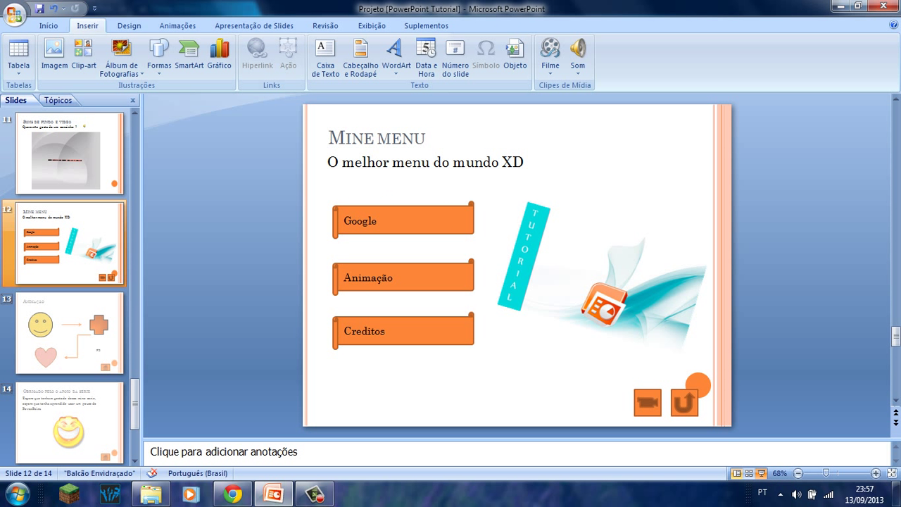
Test the Google link in the slide show, close the browser page, and resume the show.
click(762, 473)
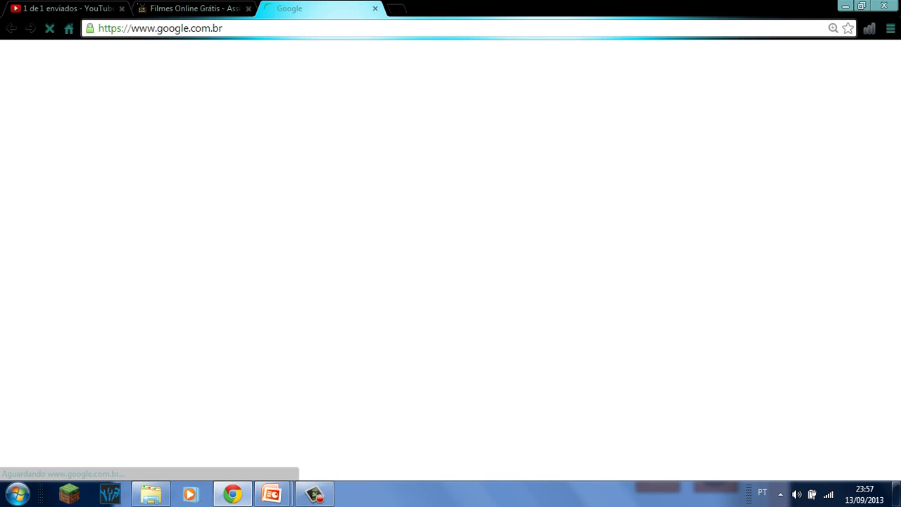
click(375, 8)
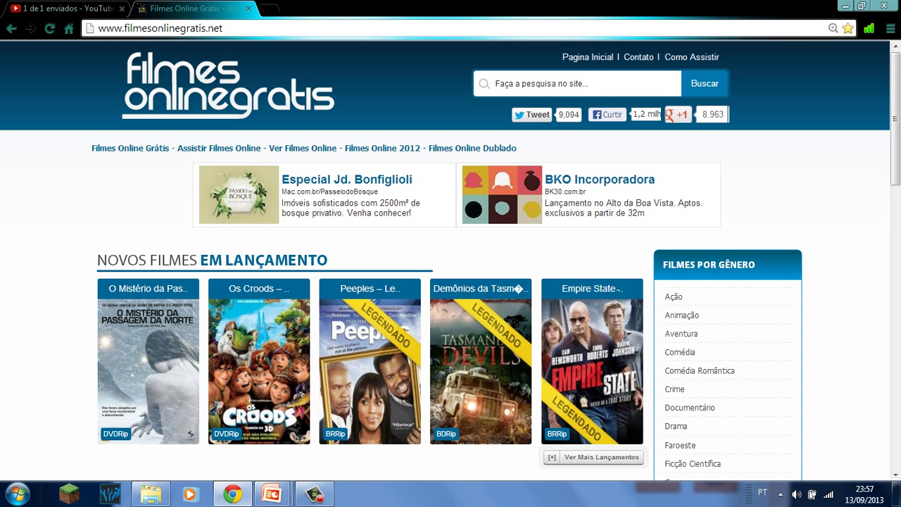
mouse_move(272, 495)
click(345, 423)
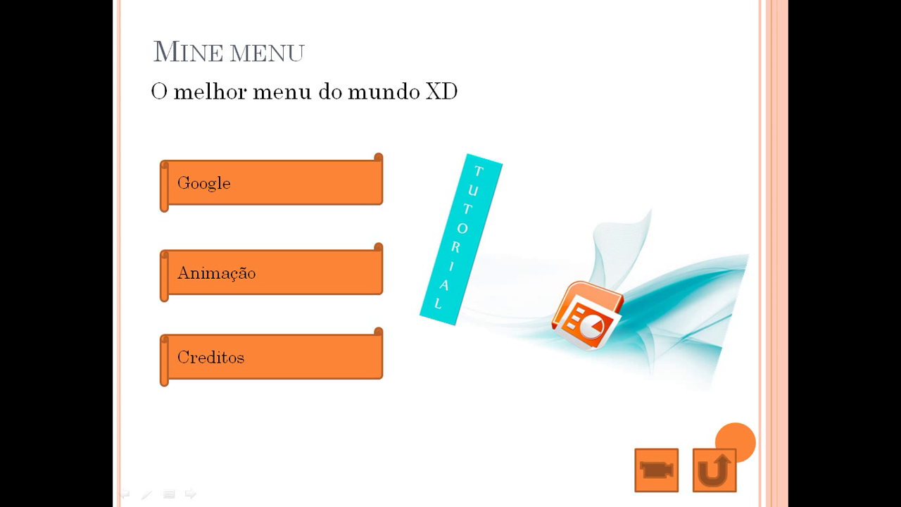
In the slide show, try the Animação and Creditos links, then the return button to Tutorial.
key(Right)
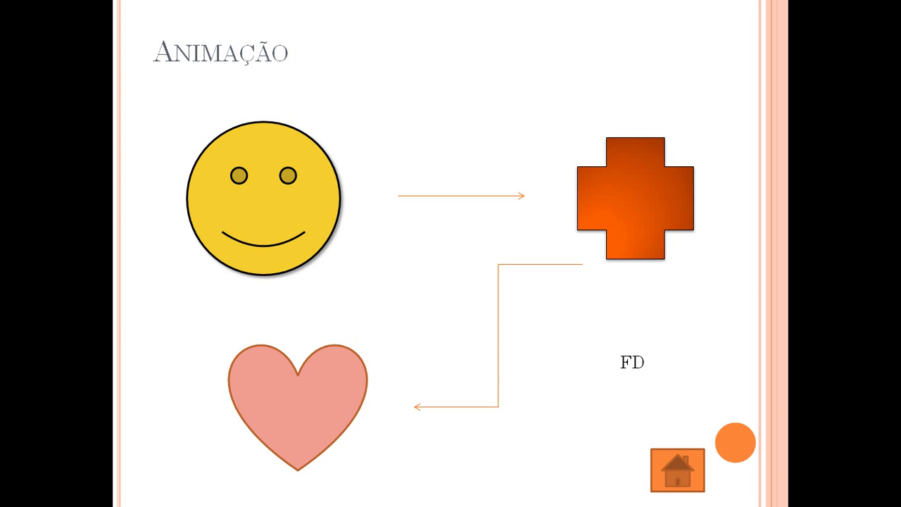
click(678, 471)
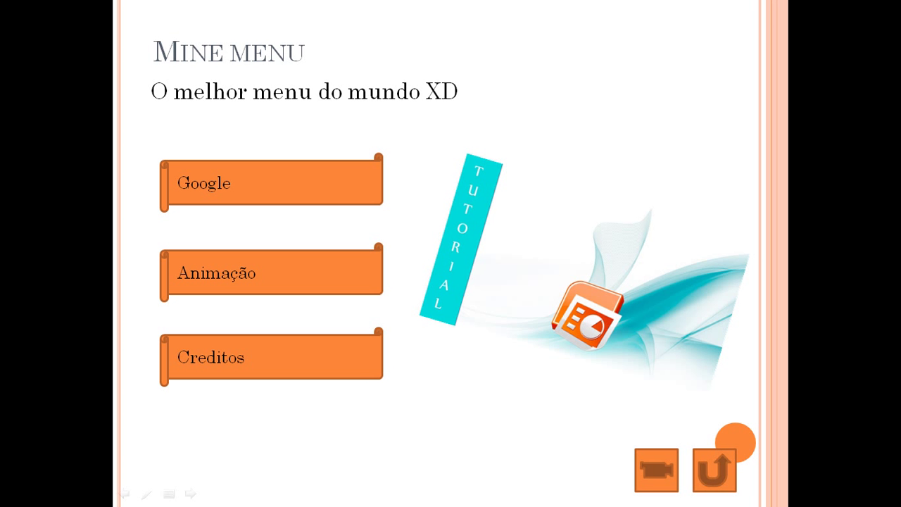
key(Right)
click(677, 471)
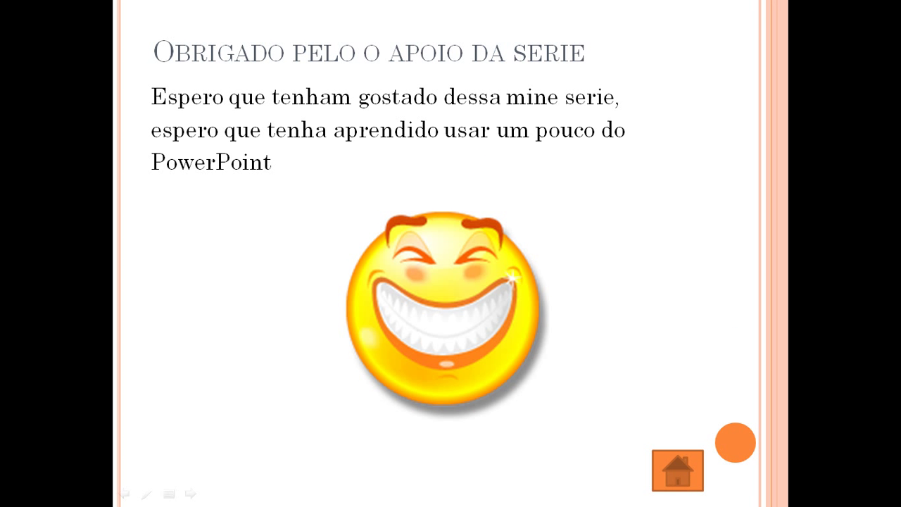
click(716, 470)
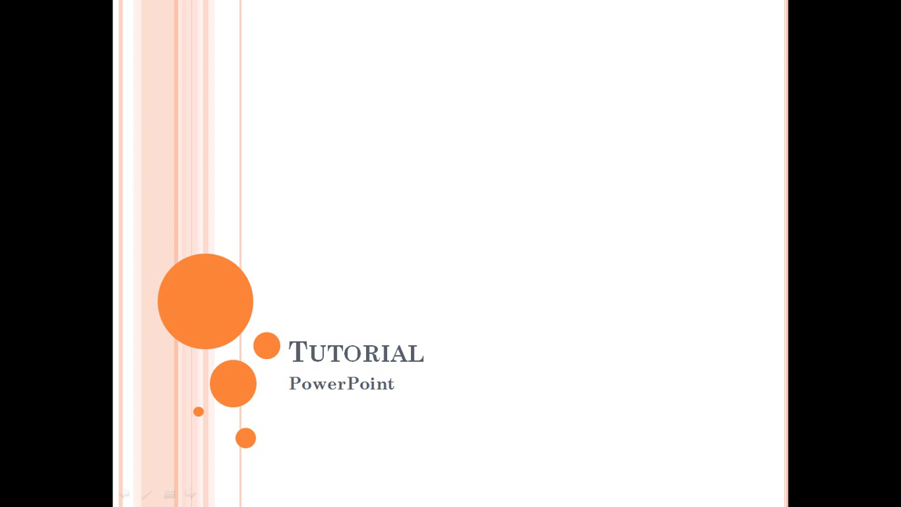
key(Escape)
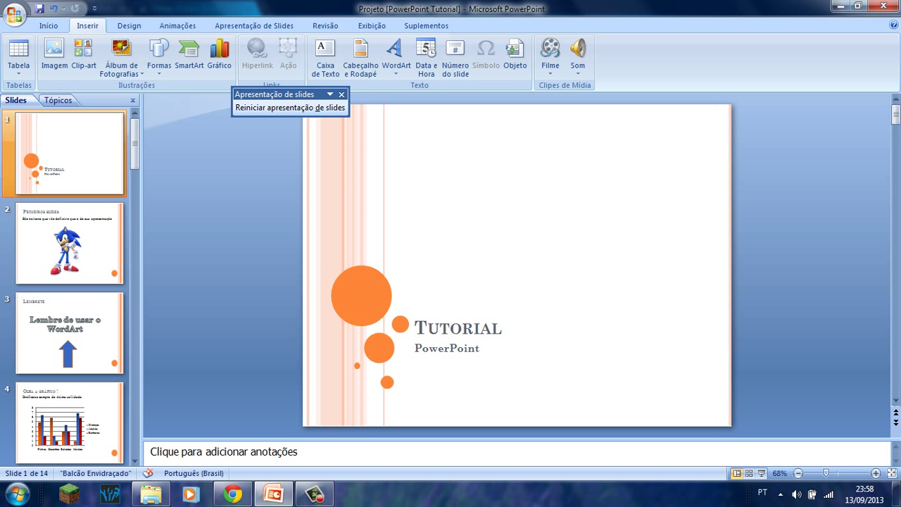
scroll(70, 331, down, 4)
scroll(70, 331, down, 6)
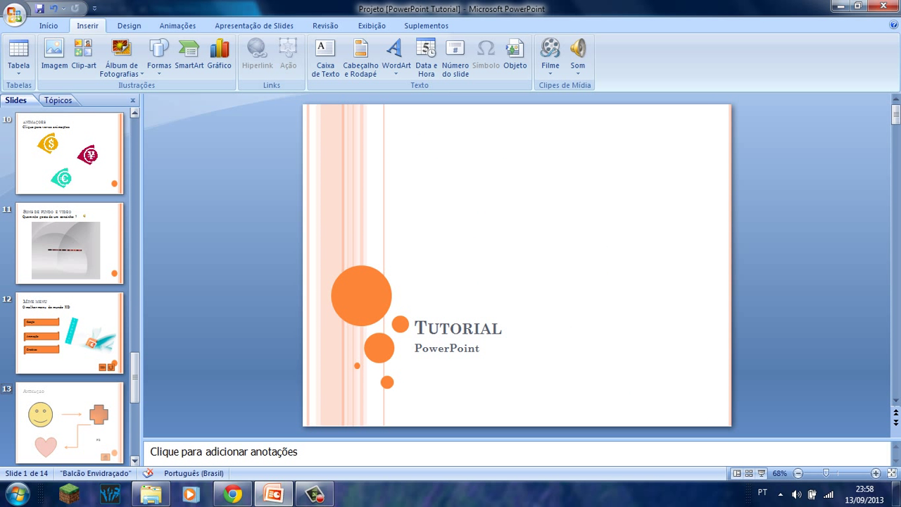
scroll(71, 331, up, 5)
scroll(70, 331, up, 5)
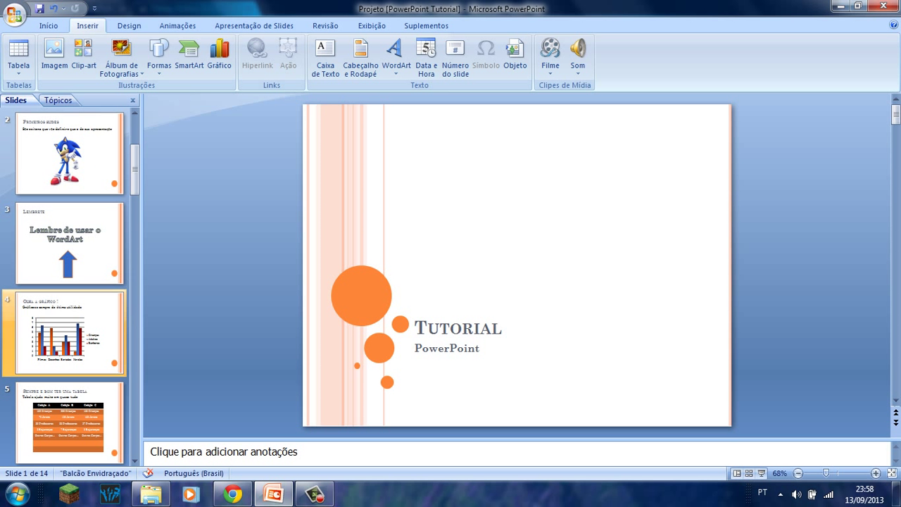
scroll(71, 331, up, 1)
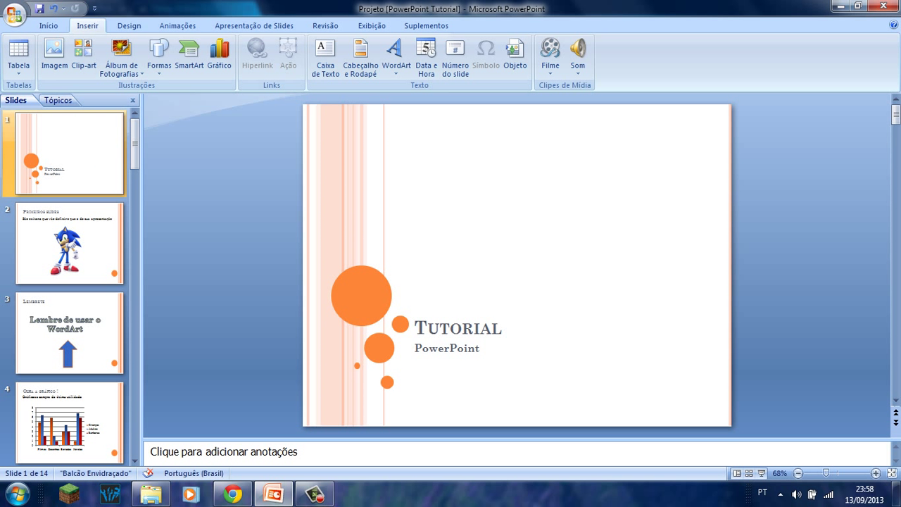
click(70, 243)
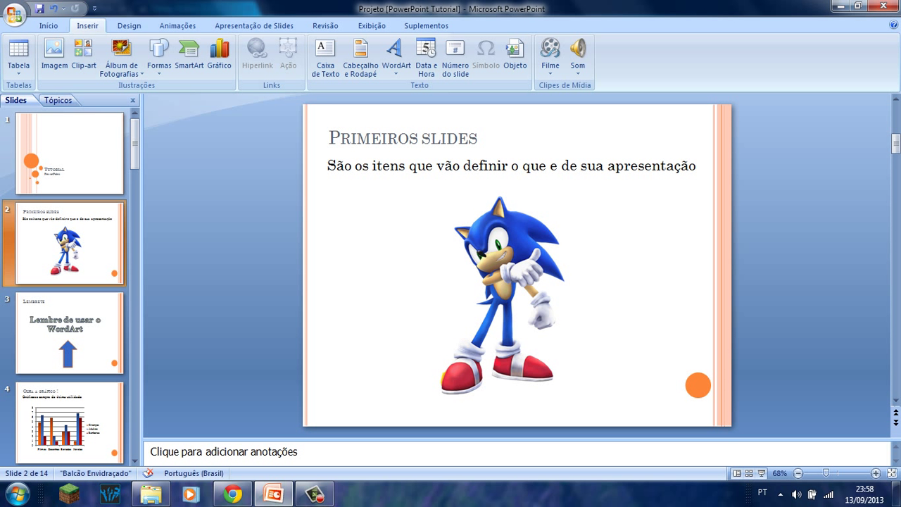
click(71, 153)
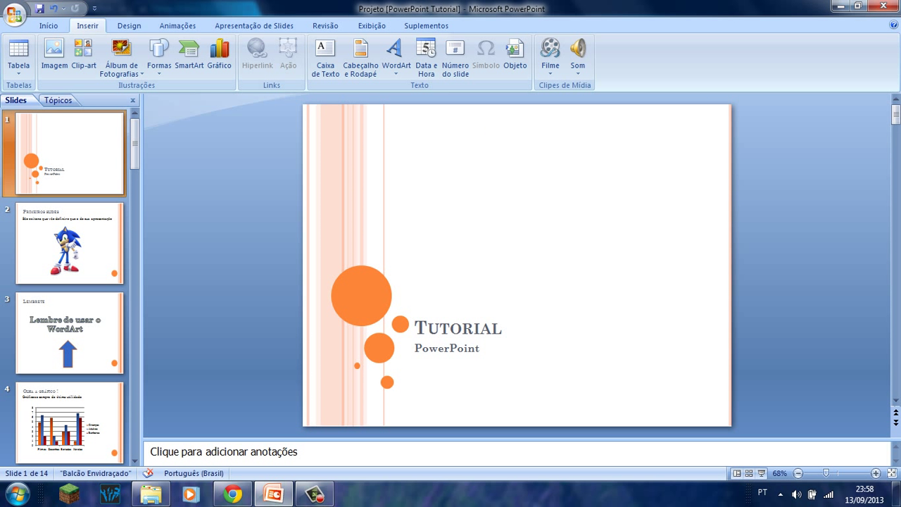